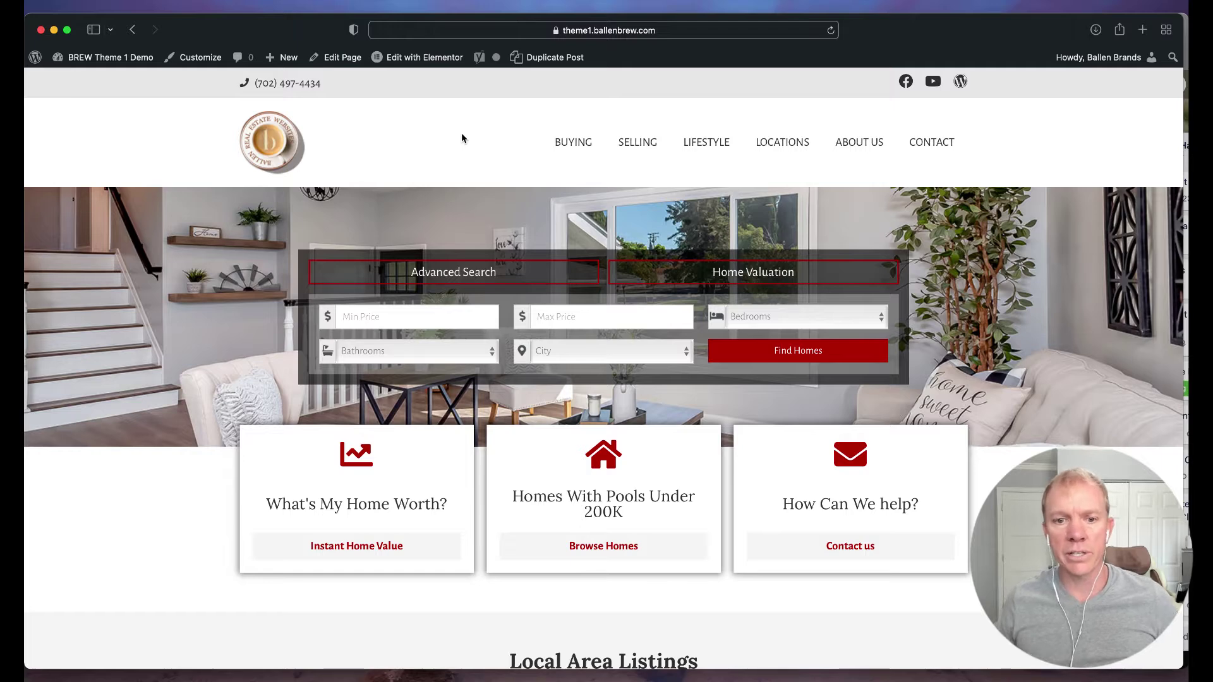
scroll(462, 135, down, 3)
scroll(462, 134, down, 2)
scroll(462, 136, up, 4)
scroll(462, 138, up, 1)
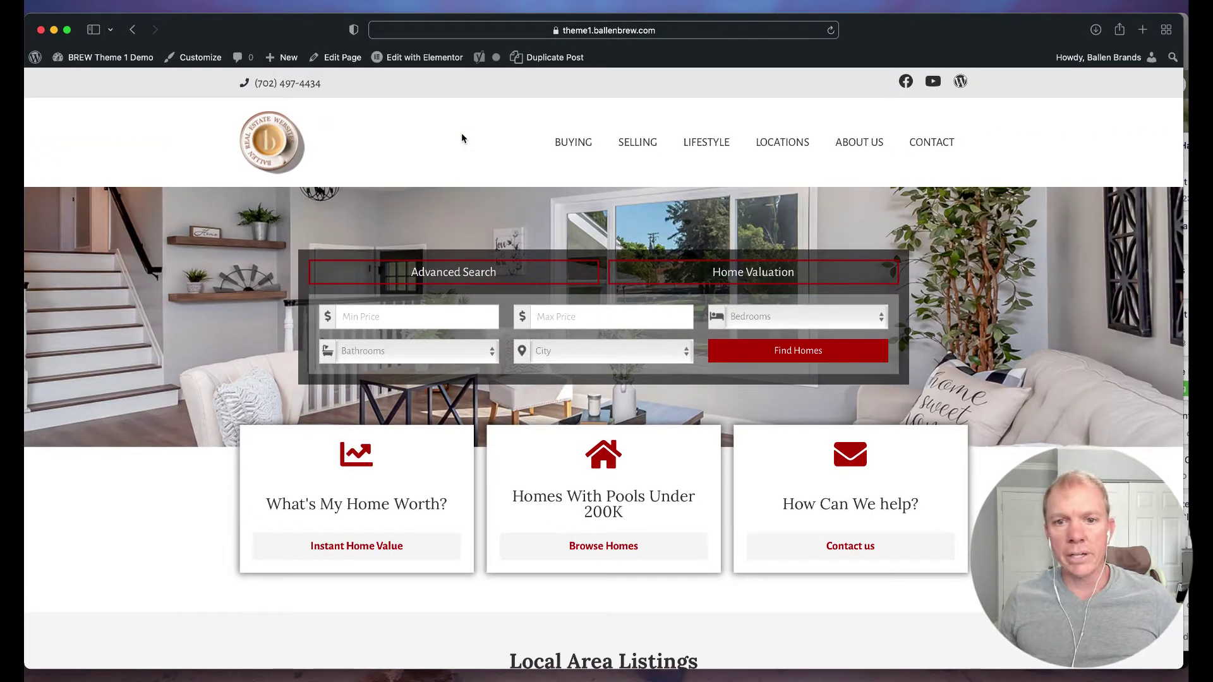
scroll(477, 160, down, 2)
scroll(402, 243, down, 2)
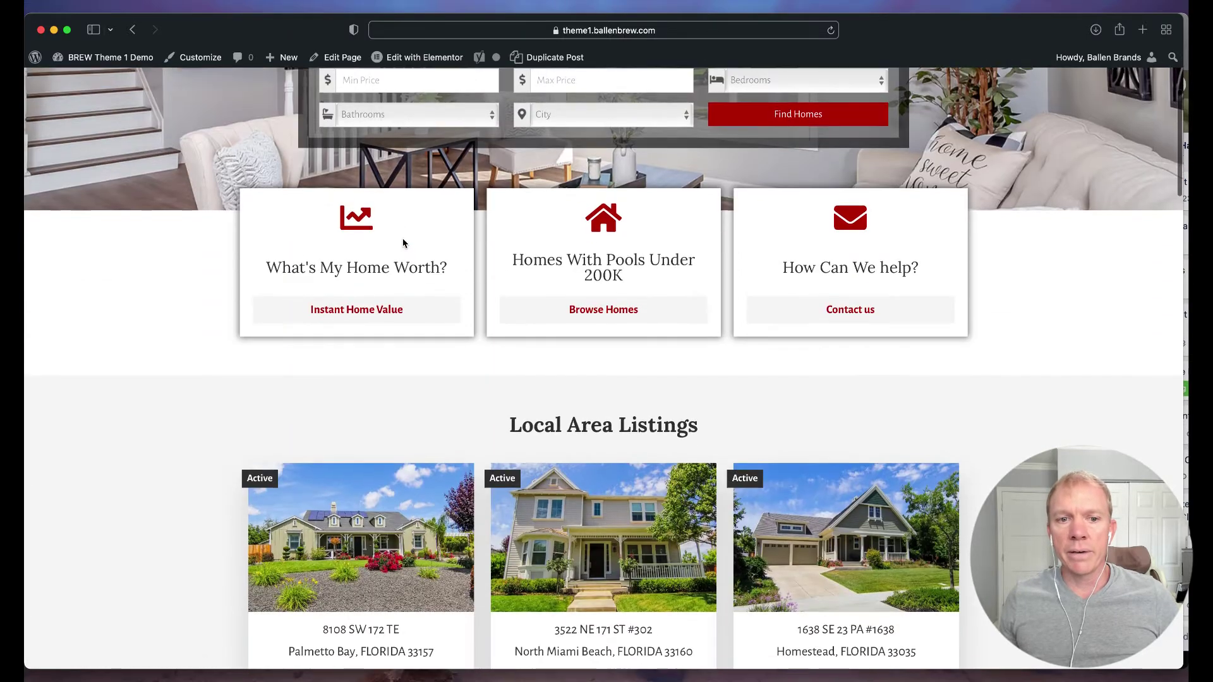
scroll(528, 293, down, 1)
scroll(528, 293, down, 2)
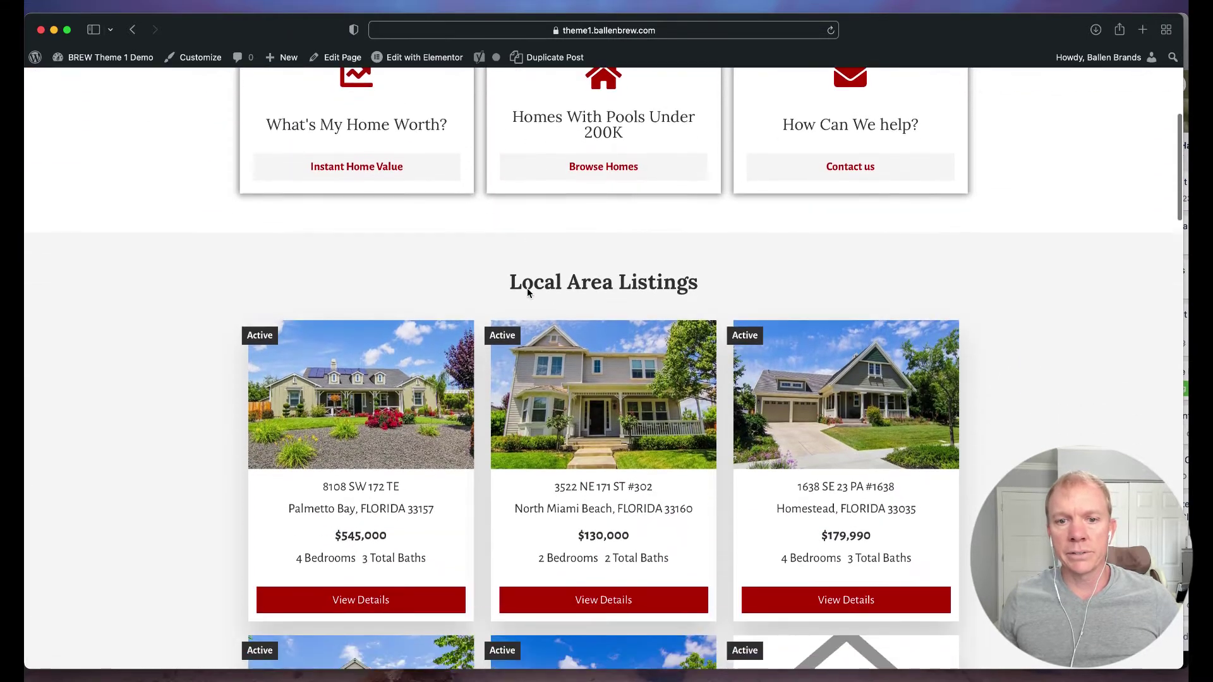
scroll(569, 267, down, 3)
scroll(568, 265, down, 4)
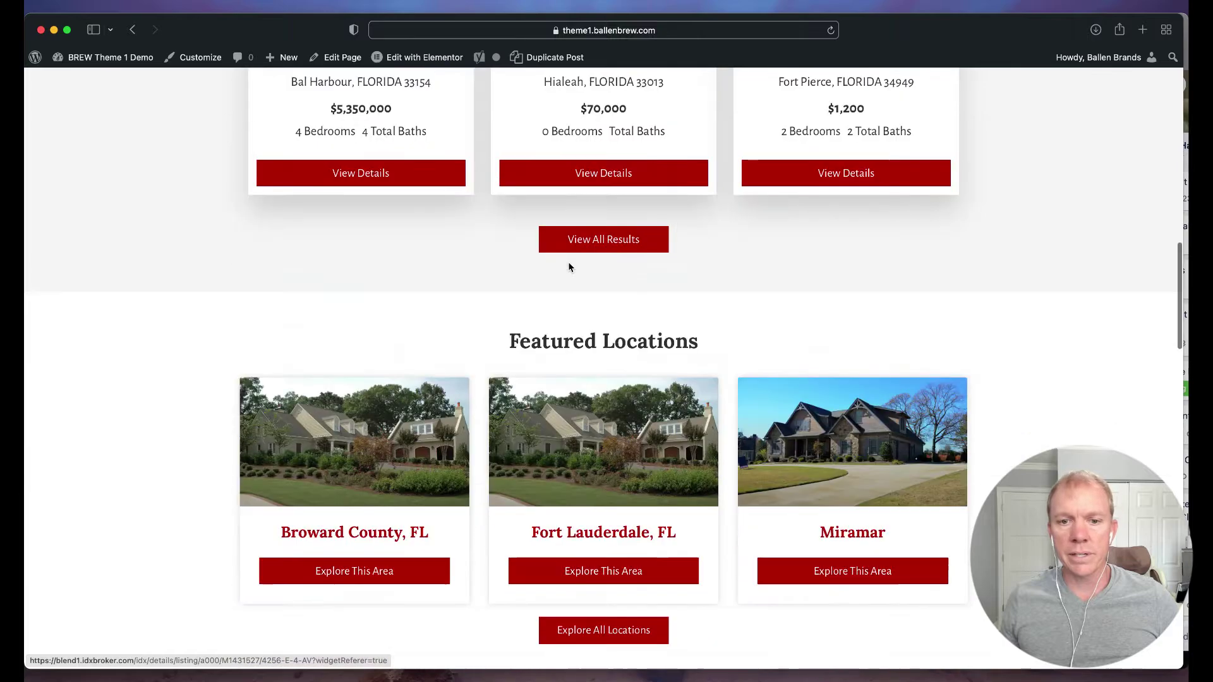
scroll(570, 266, down, 2)
scroll(490, 368, down, 3)
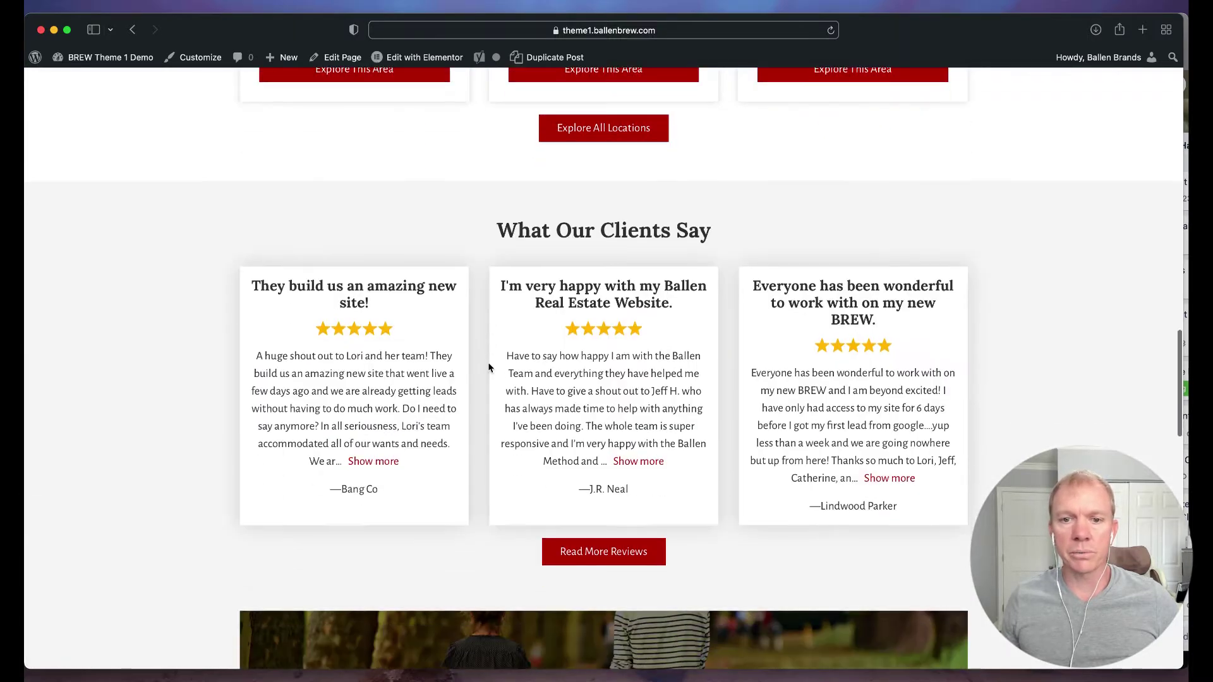
scroll(490, 368, down, 1)
scroll(489, 369, down, 1)
scroll(489, 368, down, 2)
scroll(489, 367, down, 3)
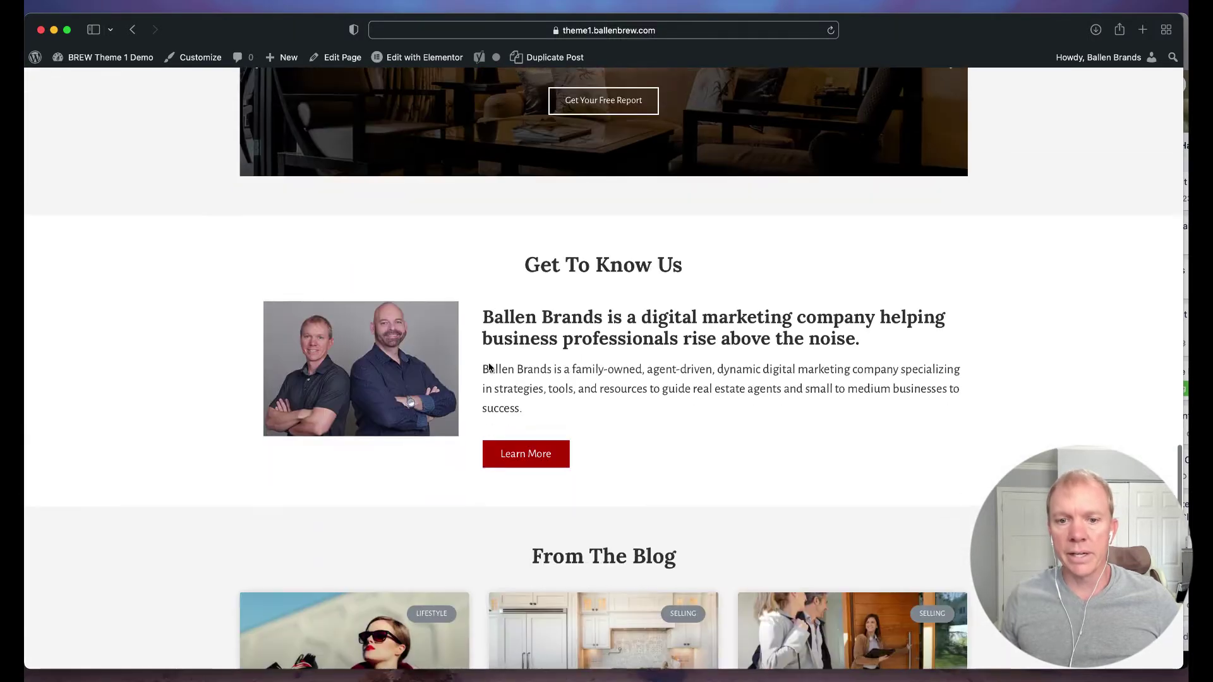
scroll(489, 367, down, 1)
scroll(489, 365, down, 2)
scroll(489, 363, up, 5)
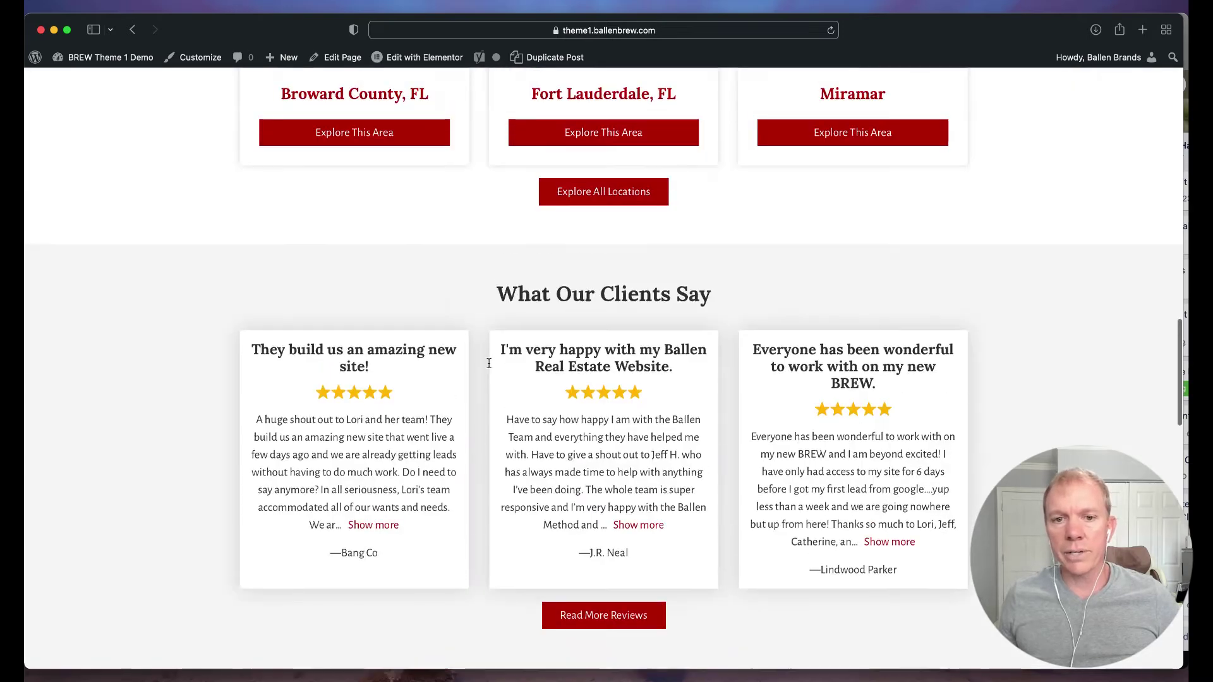
scroll(489, 364, up, 2)
scroll(489, 363, up, 2)
scroll(489, 363, up, 2)
scroll(488, 362, down, 2)
scroll(489, 366, down, 3)
scroll(580, 359, down, 1)
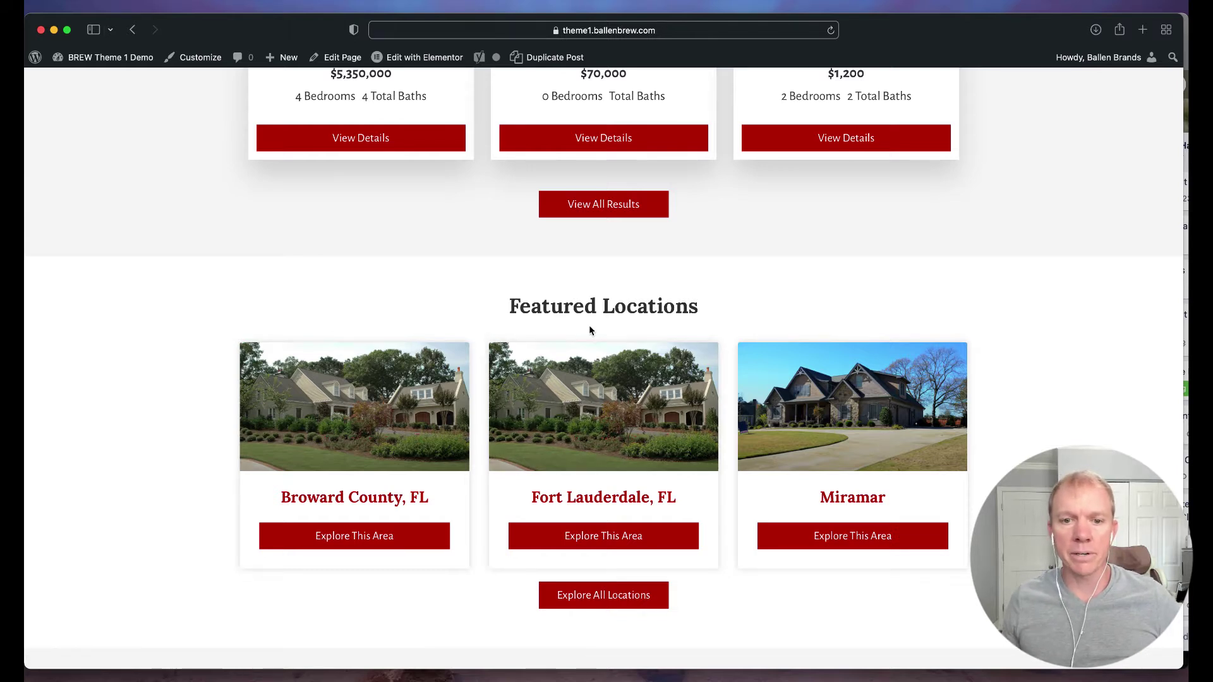
Reload the homepage and select the Featured Locations section for editing in Elementor
key(super+r)
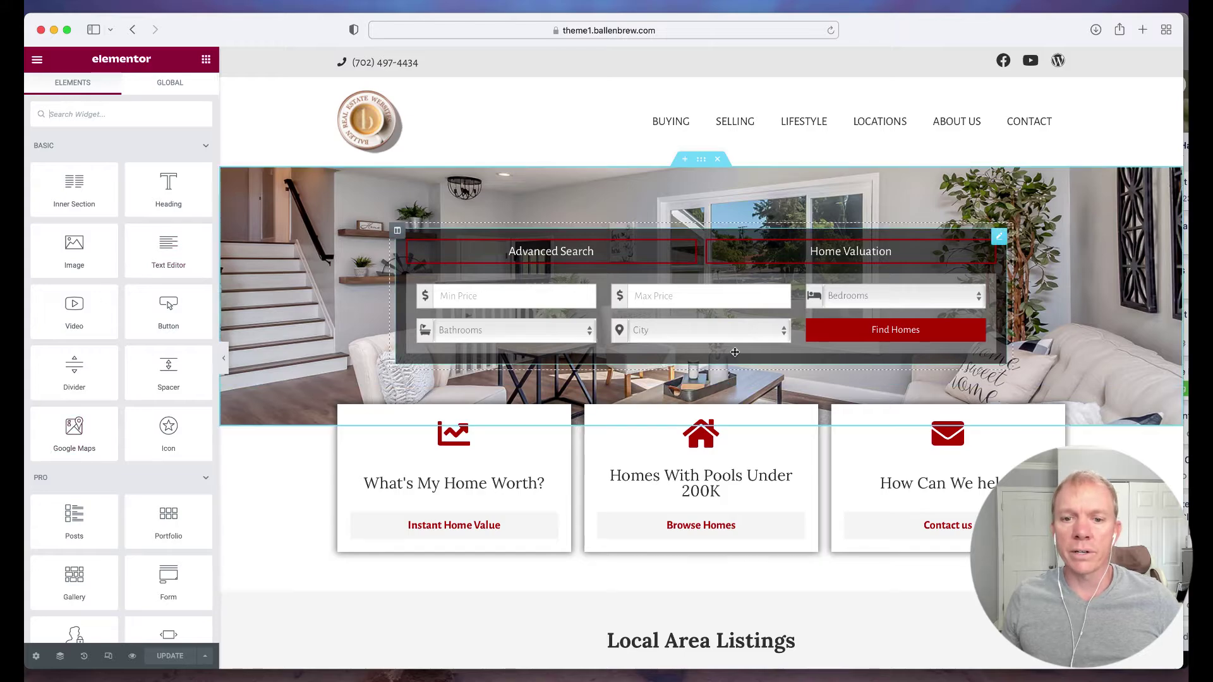
scroll(737, 353, down, 3)
scroll(736, 353, down, 2)
scroll(737, 354, down, 3)
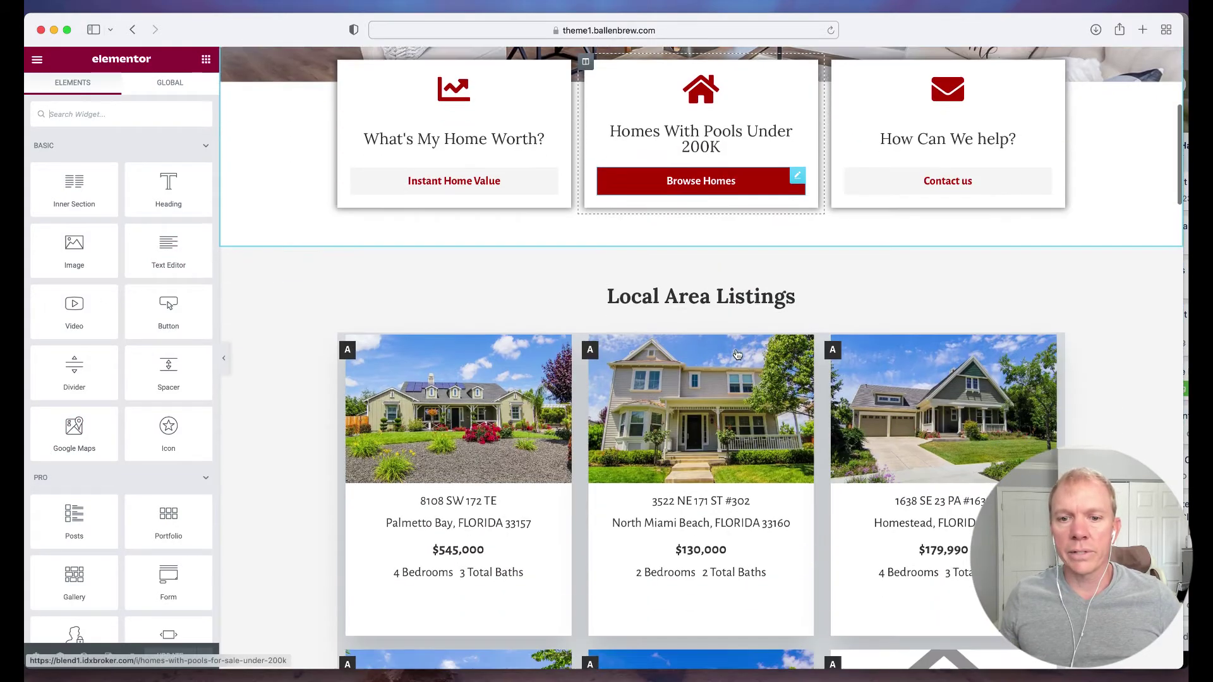
scroll(736, 354, down, 4)
scroll(736, 354, down, 2)
scroll(737, 353, down, 4)
scroll(736, 354, down, 4)
scroll(736, 354, down, 3)
scroll(736, 354, down, 1)
scroll(701, 304, down, 1)
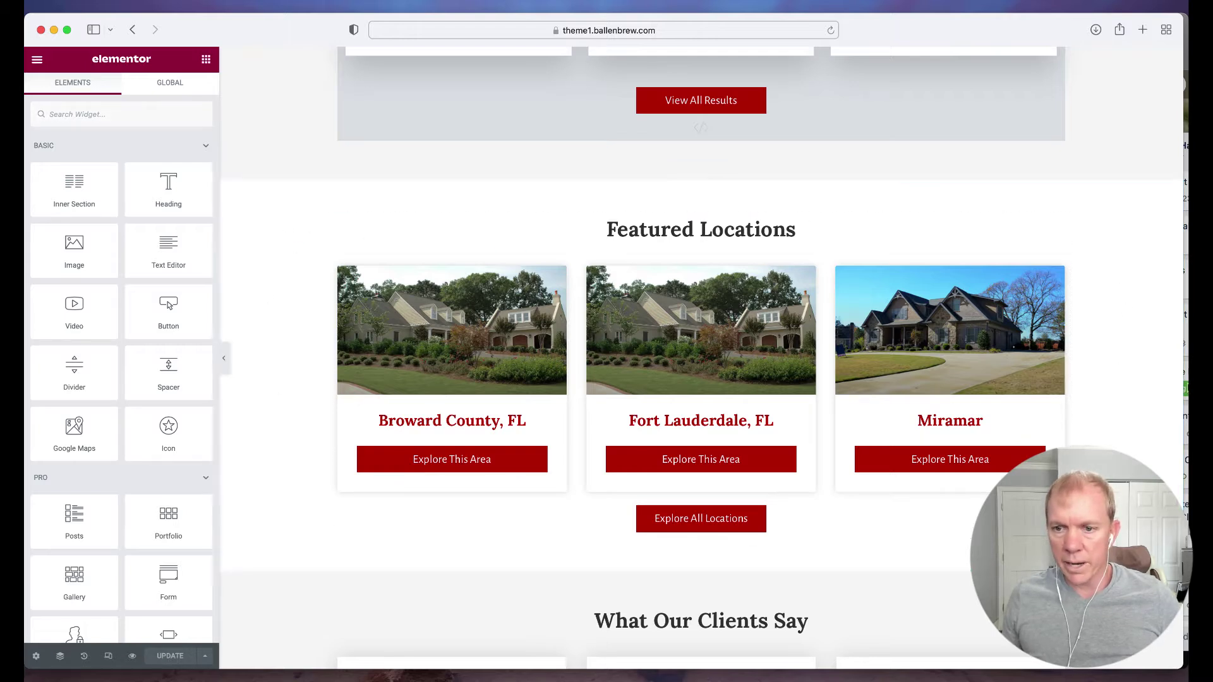
mouse_move(700, 229)
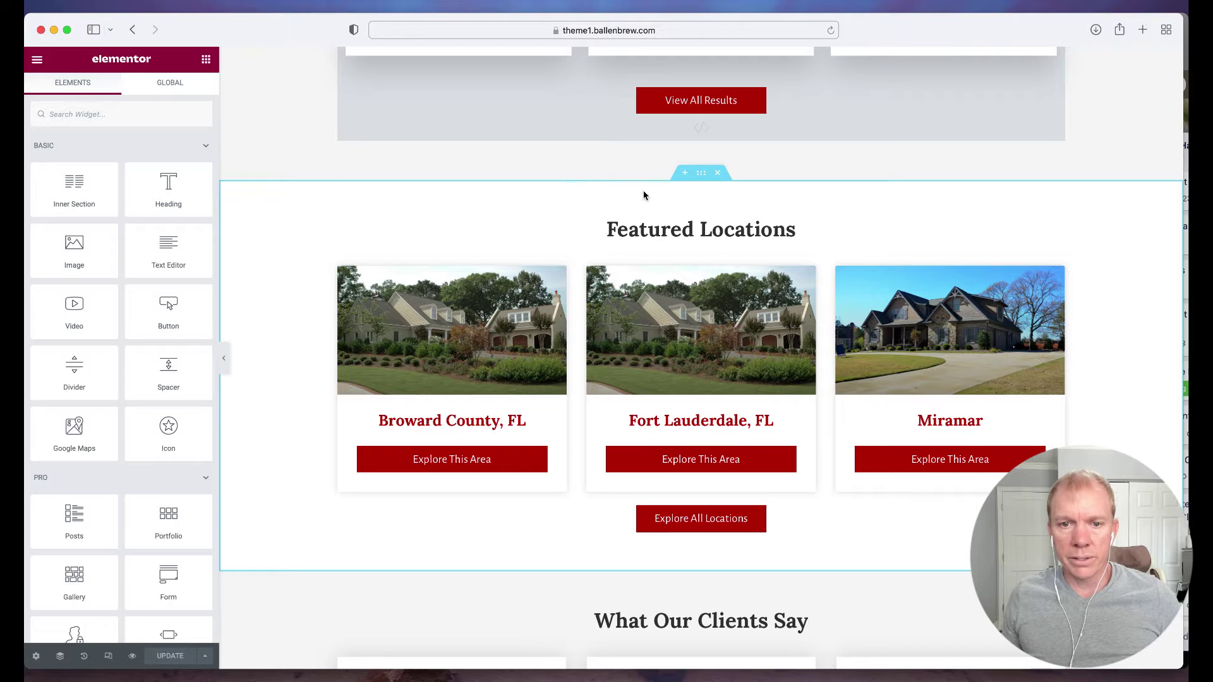
click(702, 176)
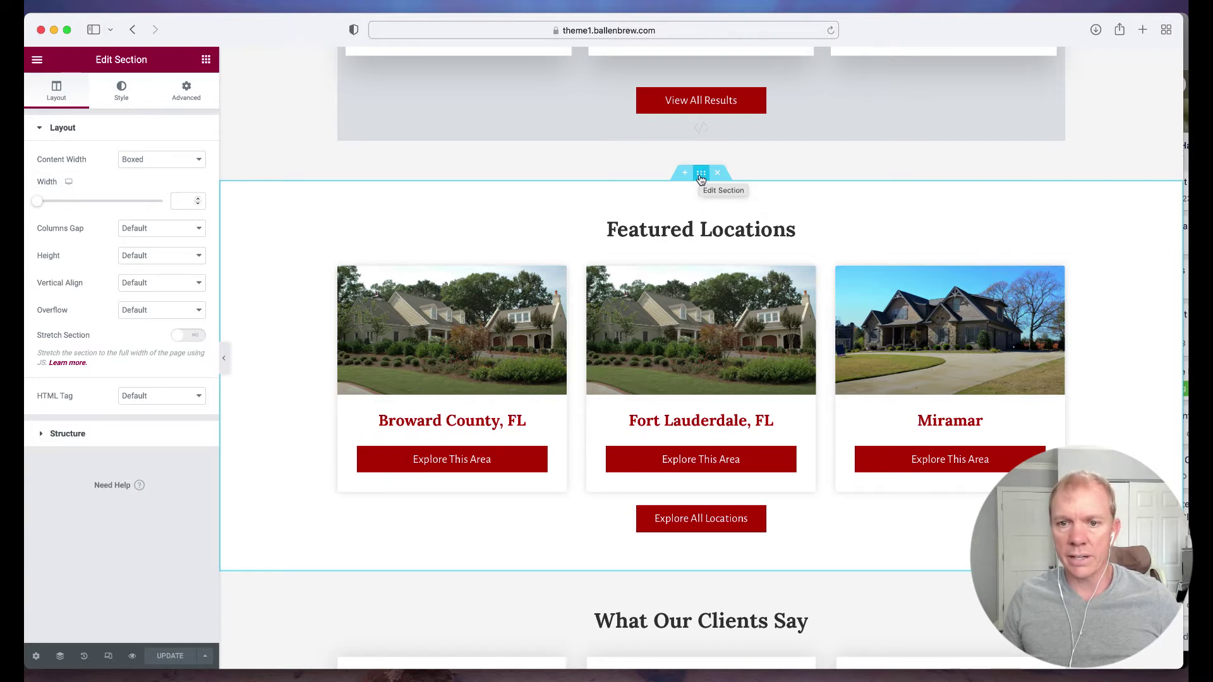
Show the context actions for the Featured Locations section handle
right_click(701, 178)
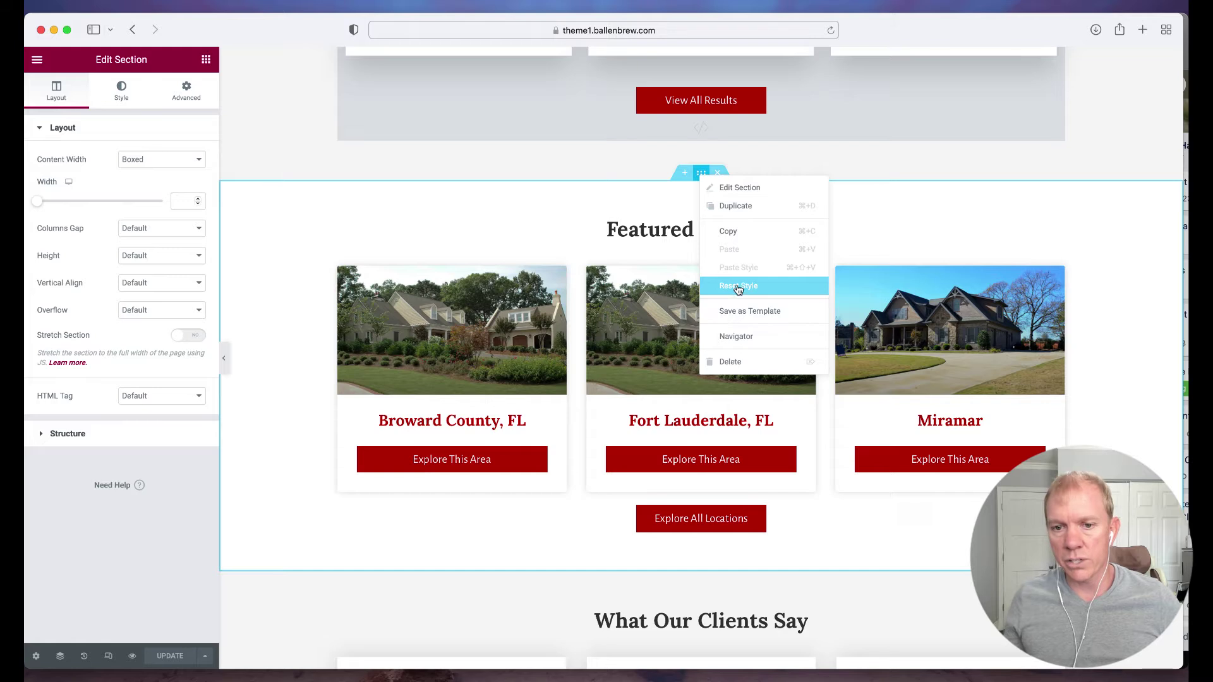
Save the section to the library as a template named 'Featured Locations'
click(767, 315)
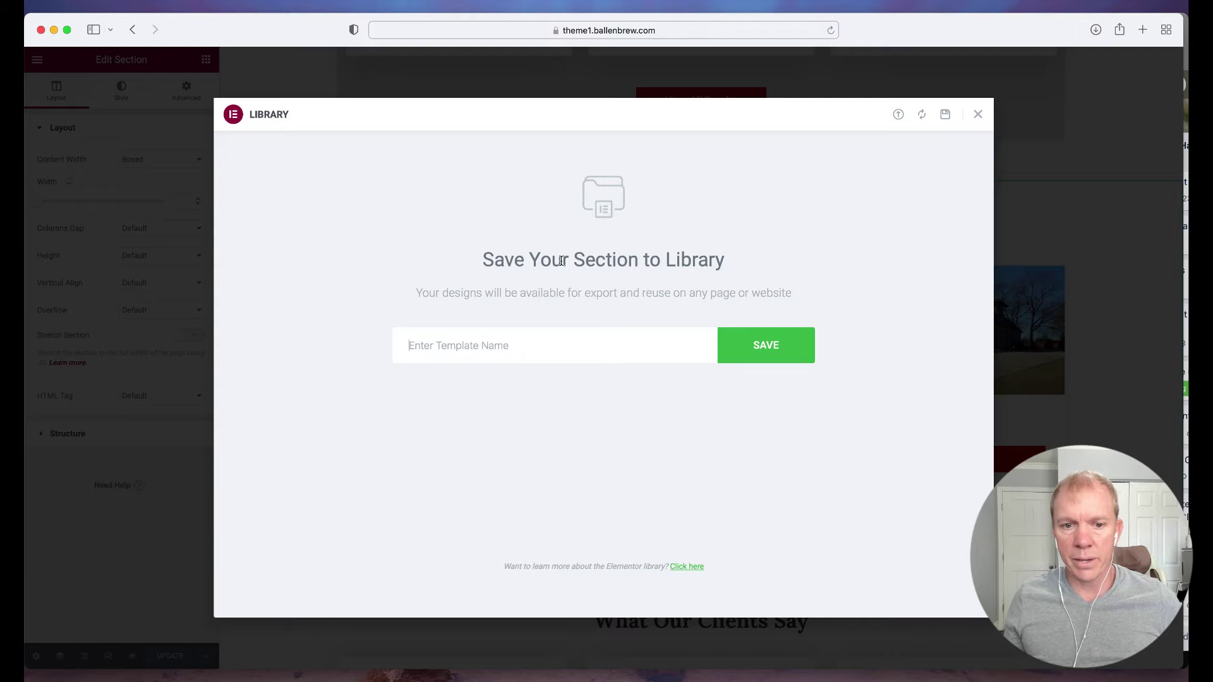
text(Featured Locations)
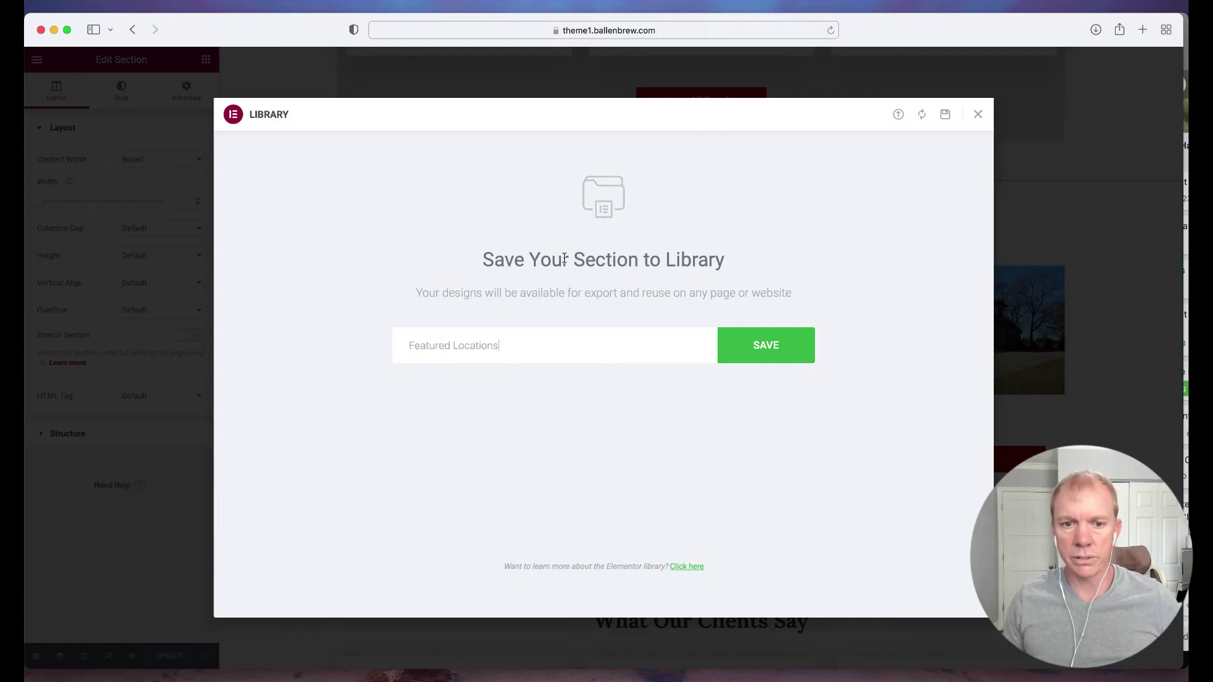
click(768, 342)
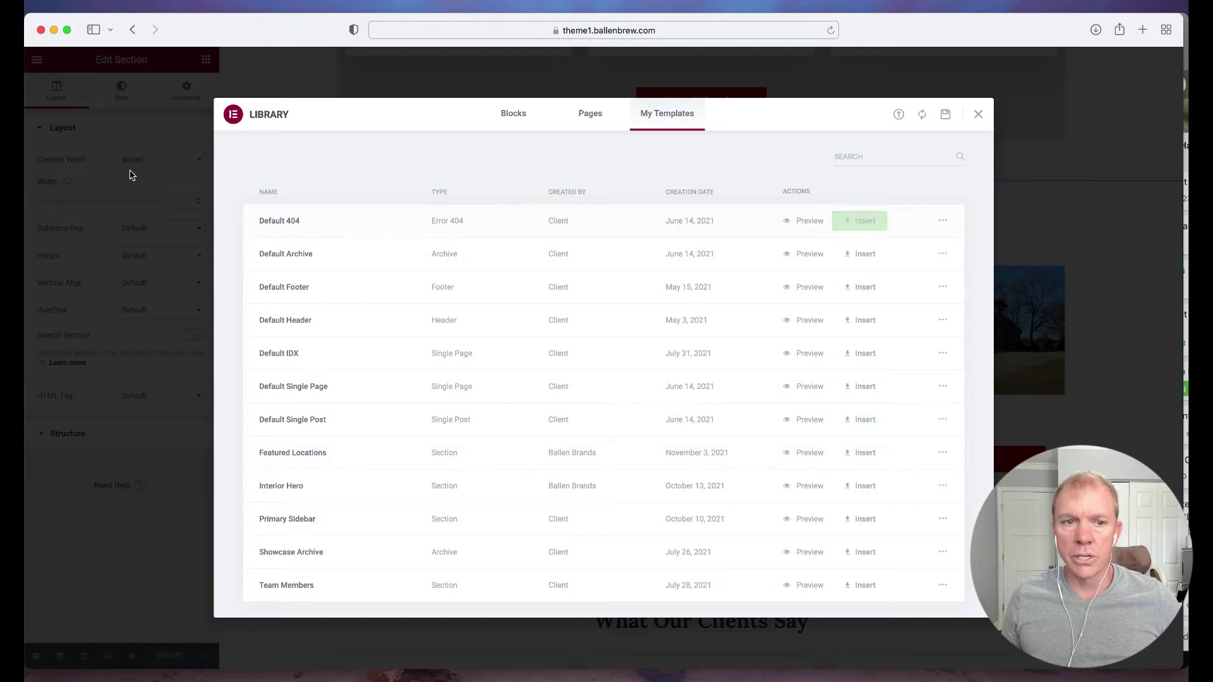
Close the template library and navigate to the site's live Locations page
click(979, 117)
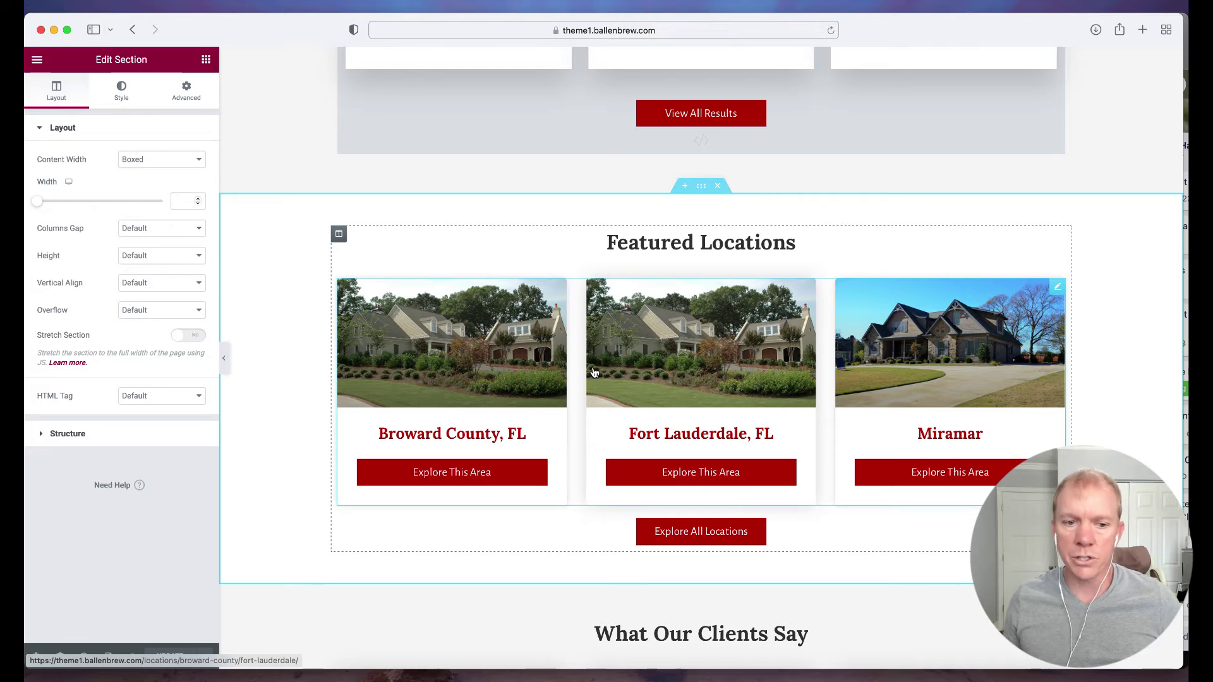
scroll(593, 372, up, 1)
scroll(594, 372, up, 10)
scroll(595, 373, up, 10)
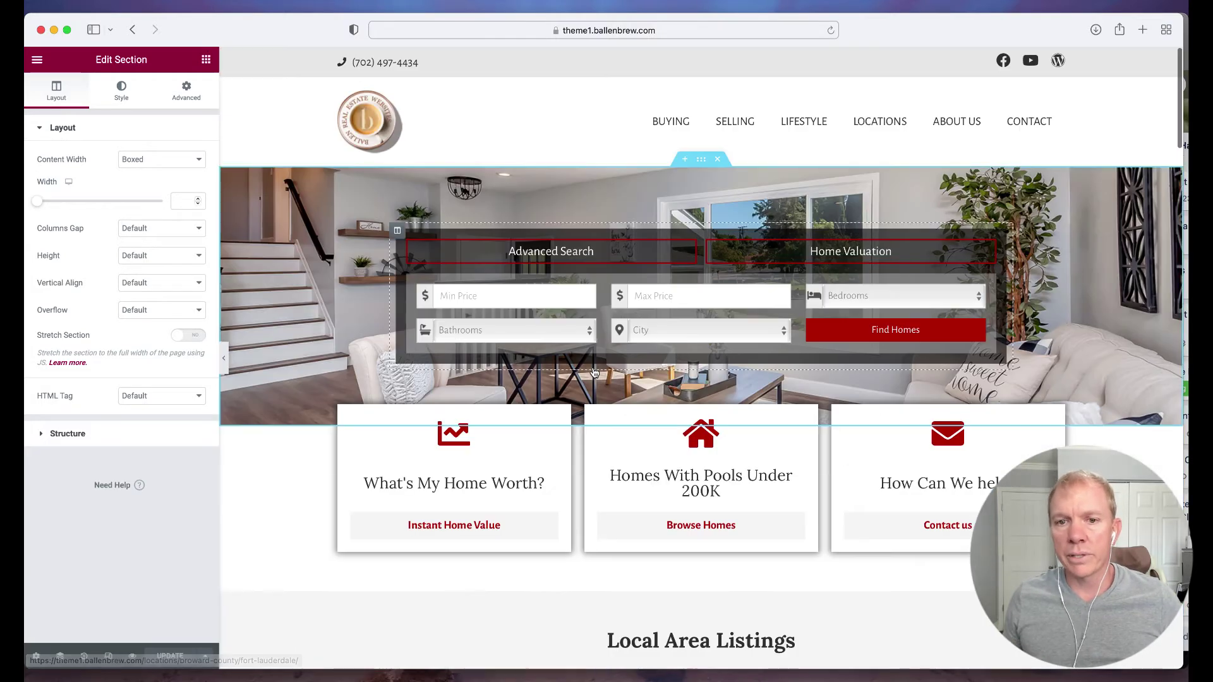
click(883, 123)
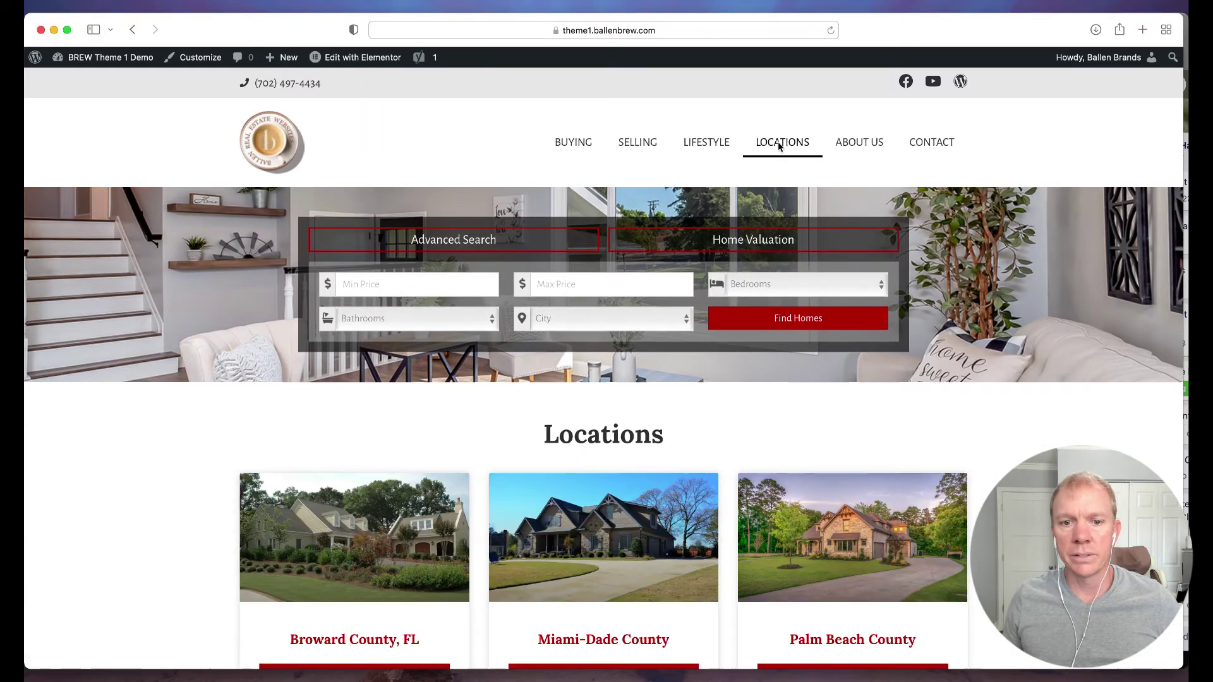
scroll(351, 380, down, 3)
scroll(336, 381, down, 1)
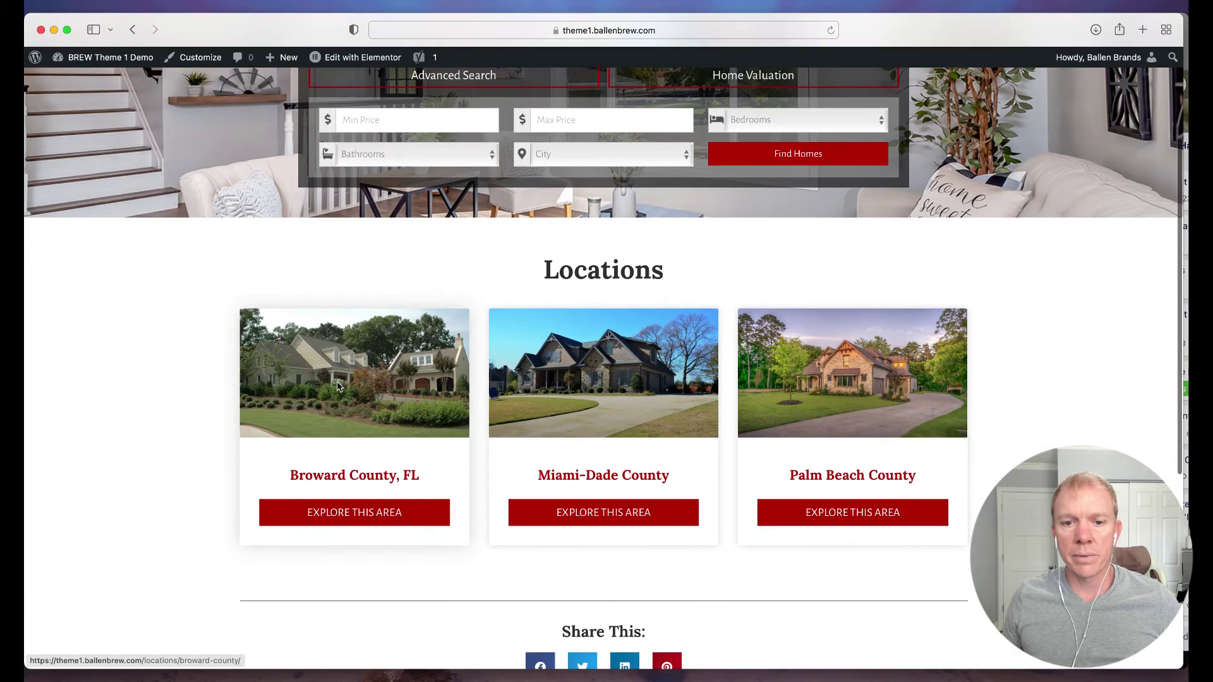
click(390, 376)
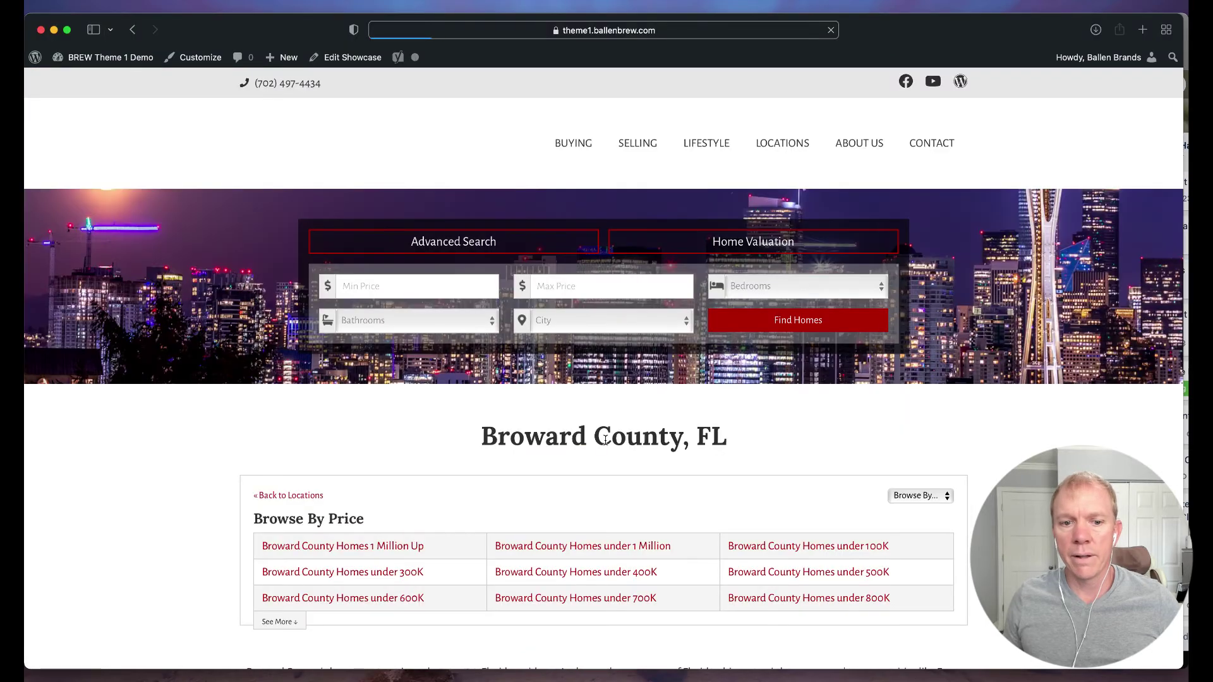
scroll(199, 416, down, 2)
scroll(352, 425, down, 1)
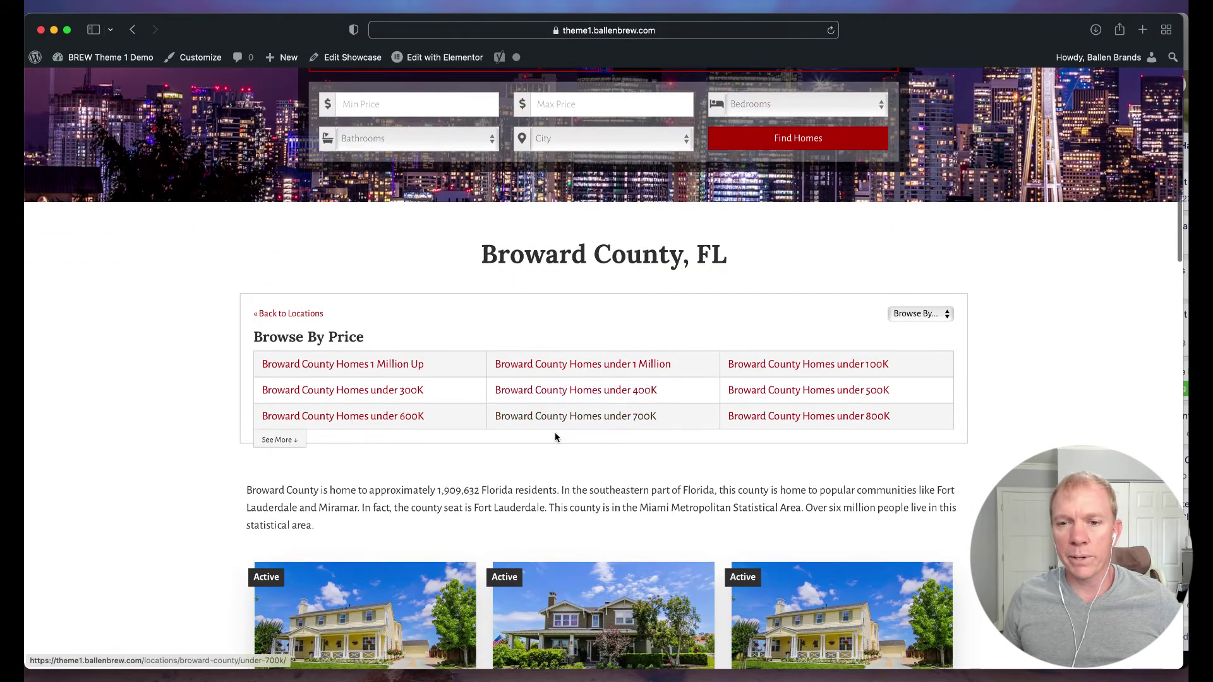
scroll(554, 433, down, 2)
scroll(410, 465, down, 2)
scroll(524, 427, down, 4)
scroll(525, 427, down, 4)
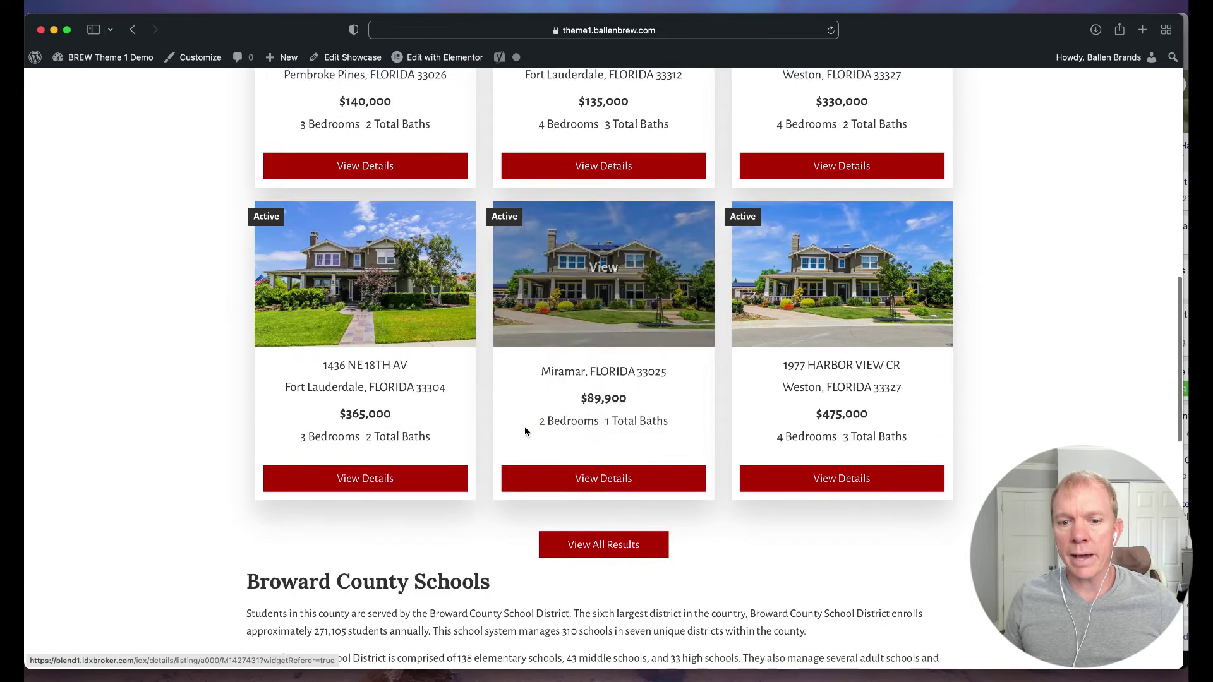
scroll(524, 432, down, 3)
scroll(524, 431, down, 3)
scroll(524, 431, down, 5)
scroll(525, 432, down, 4)
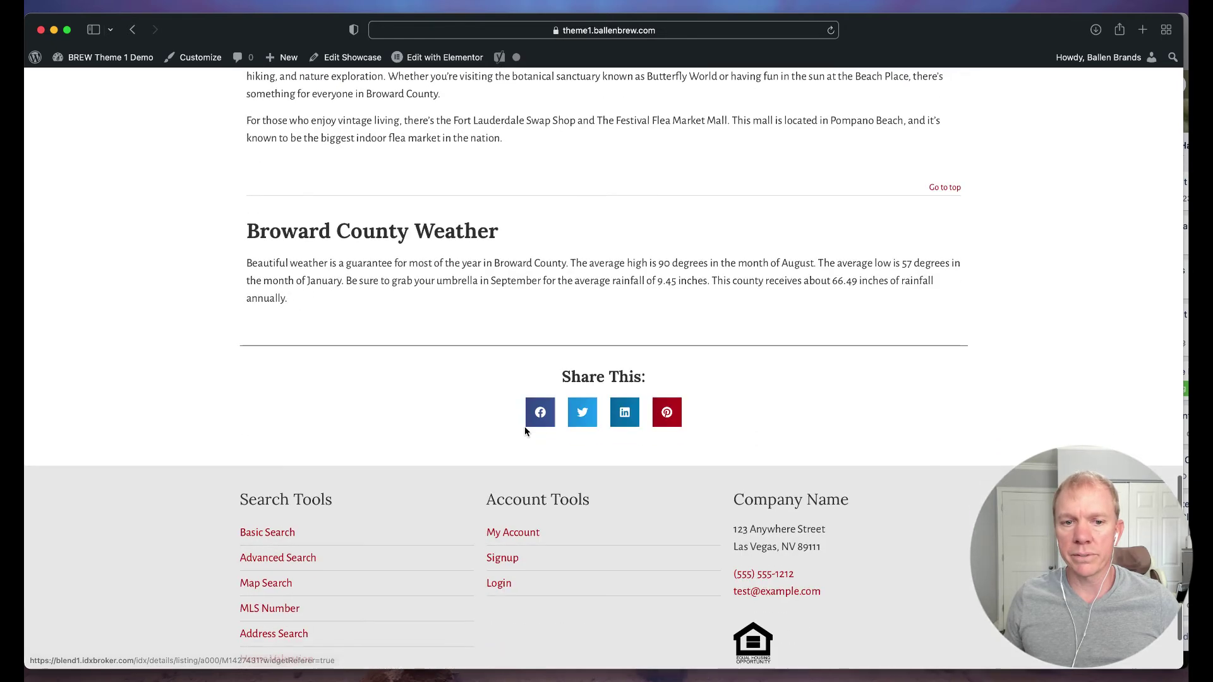
scroll(525, 432, up, 1)
scroll(524, 433, up, 1)
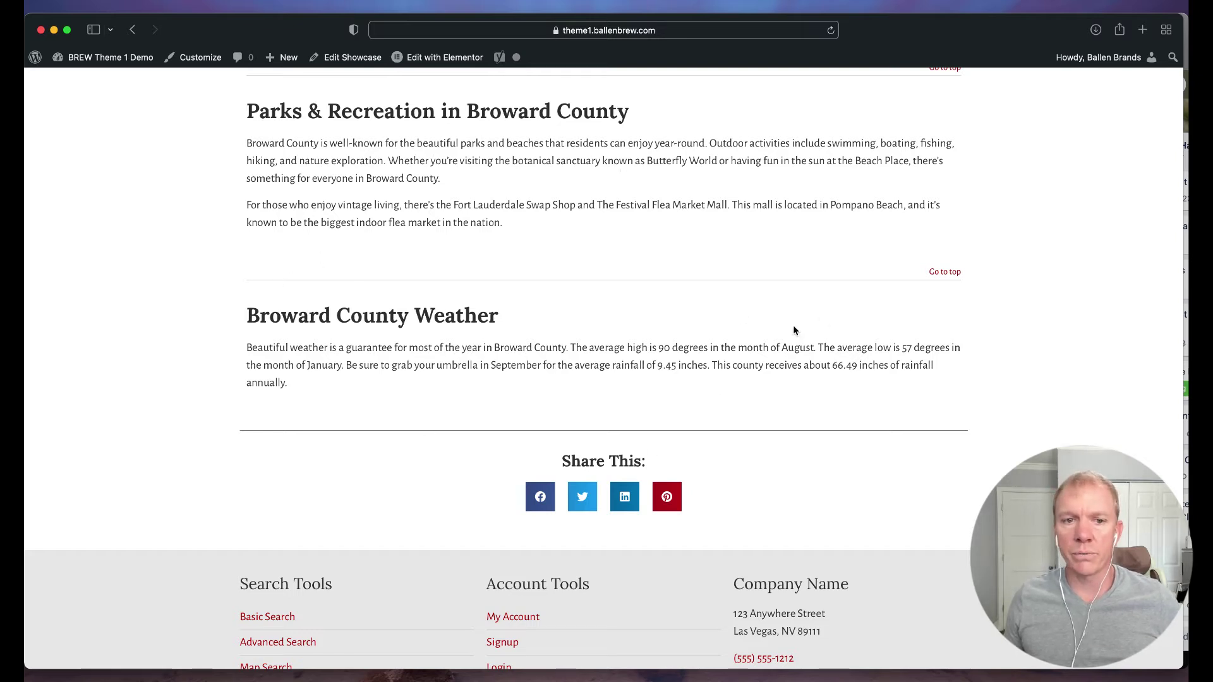
click(449, 59)
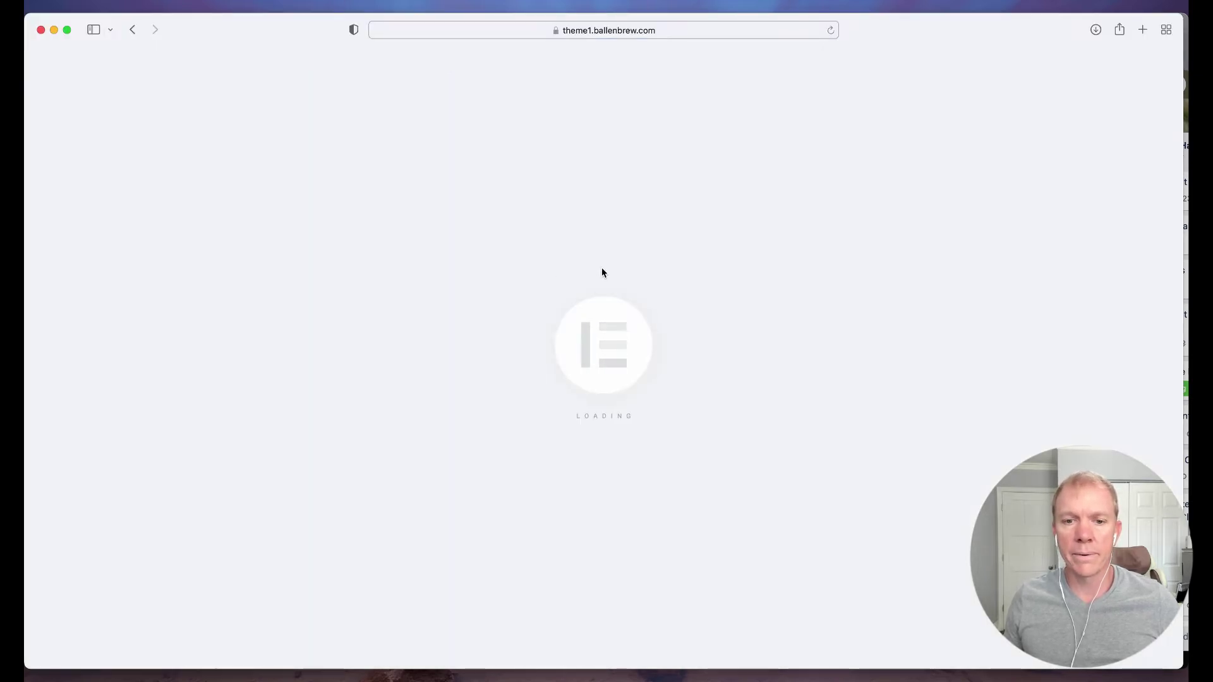
scroll(541, 334, down, 2)
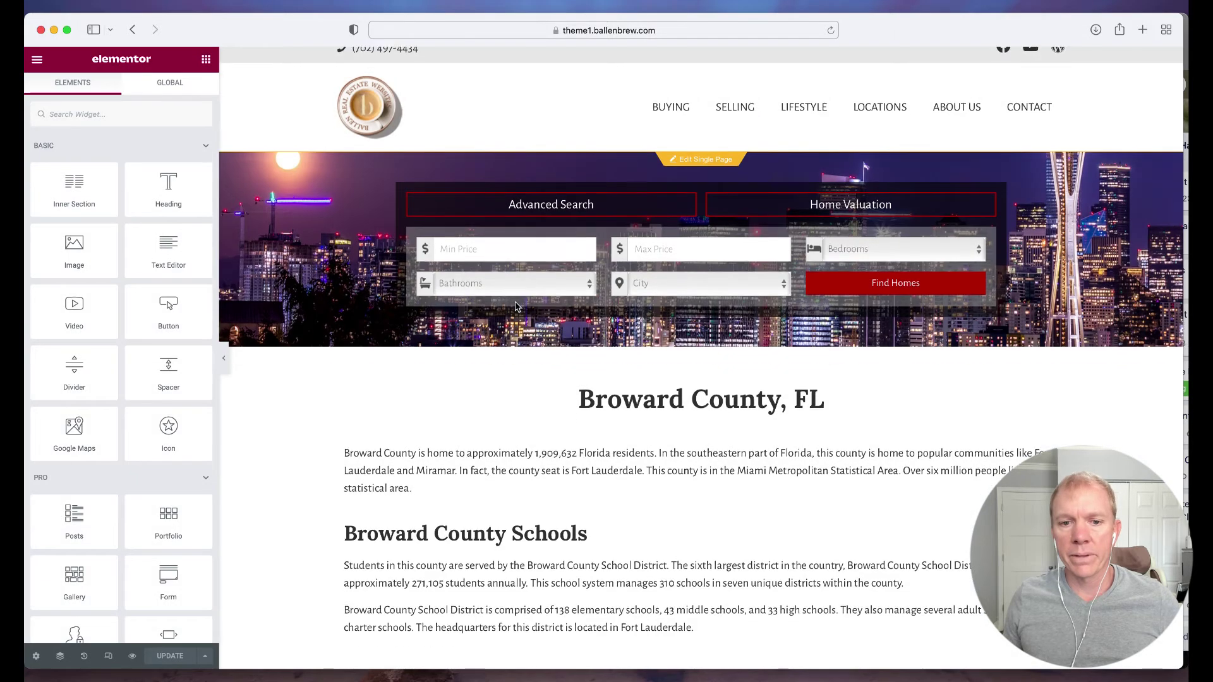
scroll(625, 349, down, 3)
scroll(663, 285, down, 1)
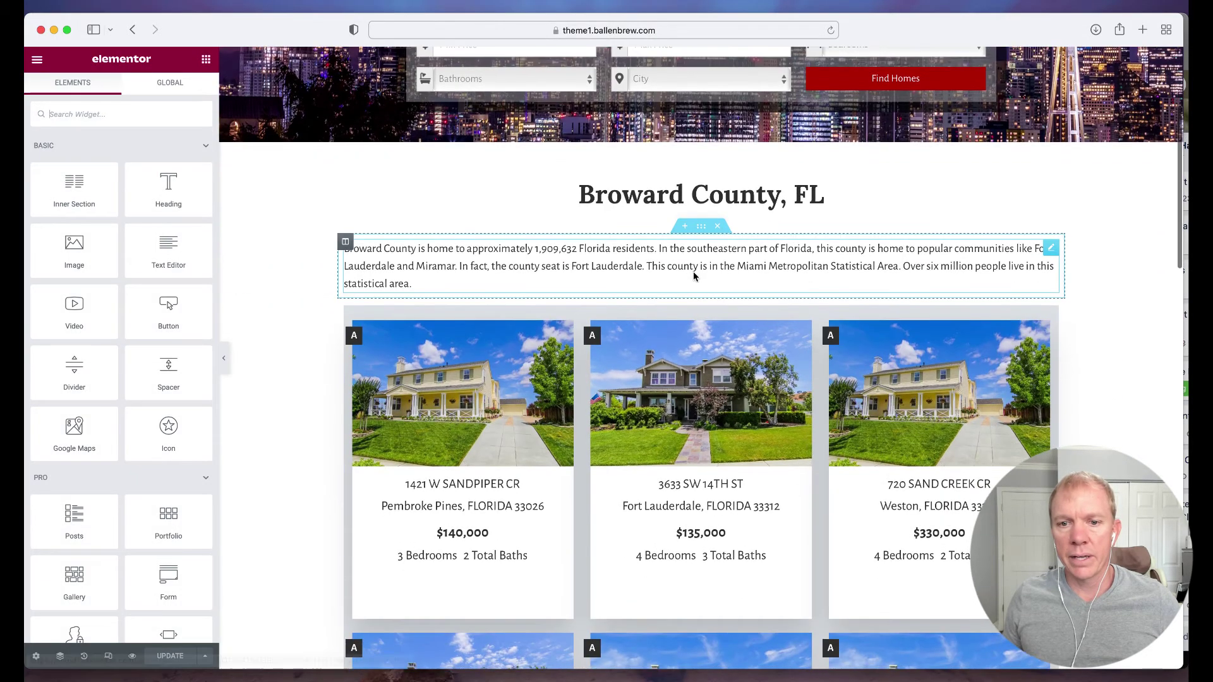
mouse_move(701, 266)
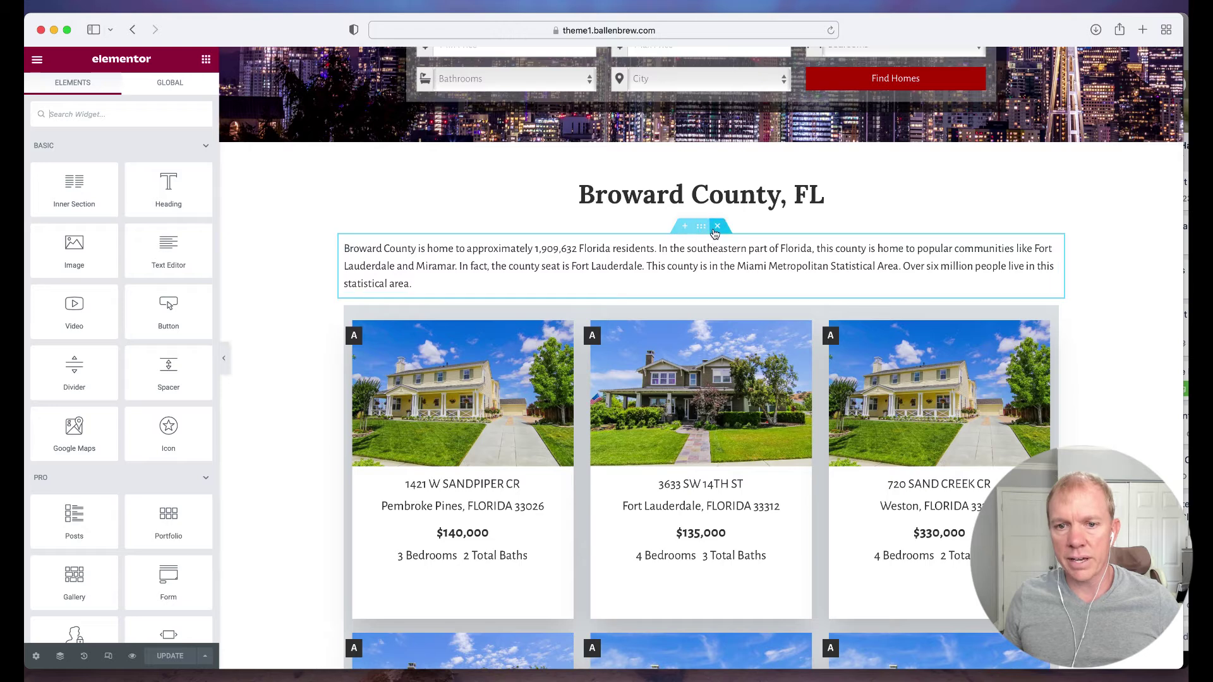
scroll(729, 275, down, 1)
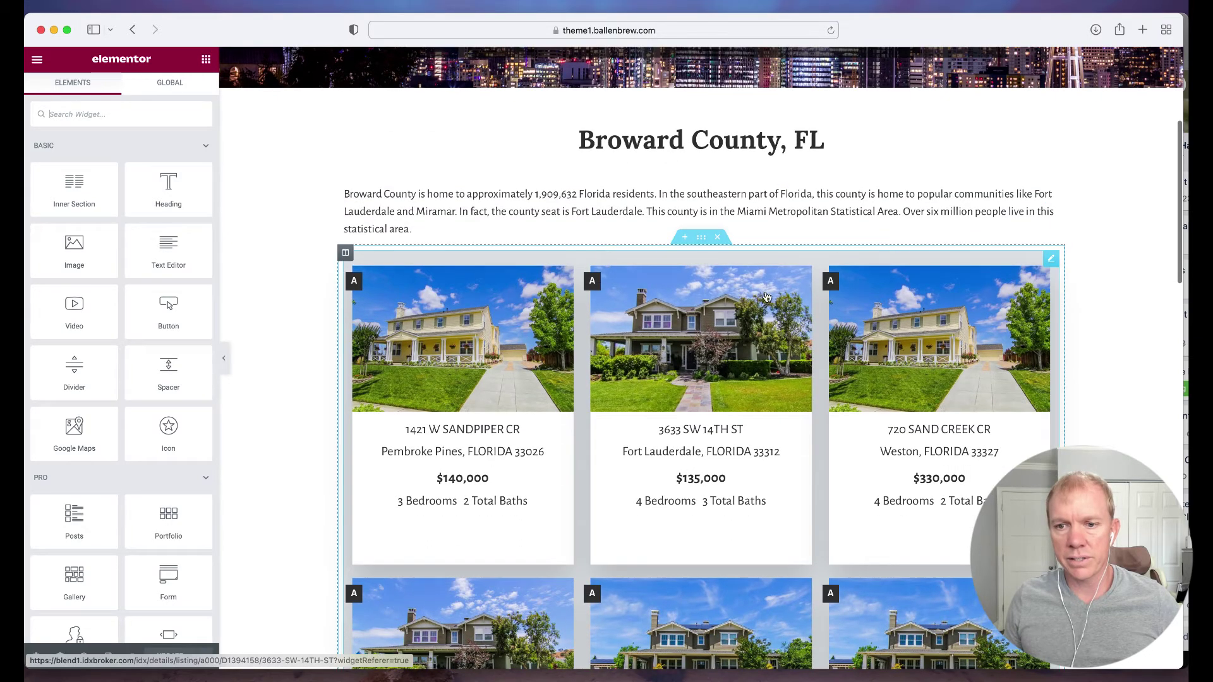
scroll(758, 304, down, 1)
scroll(729, 326, down, 2)
scroll(701, 350, down, 2)
scroll(674, 375, down, 3)
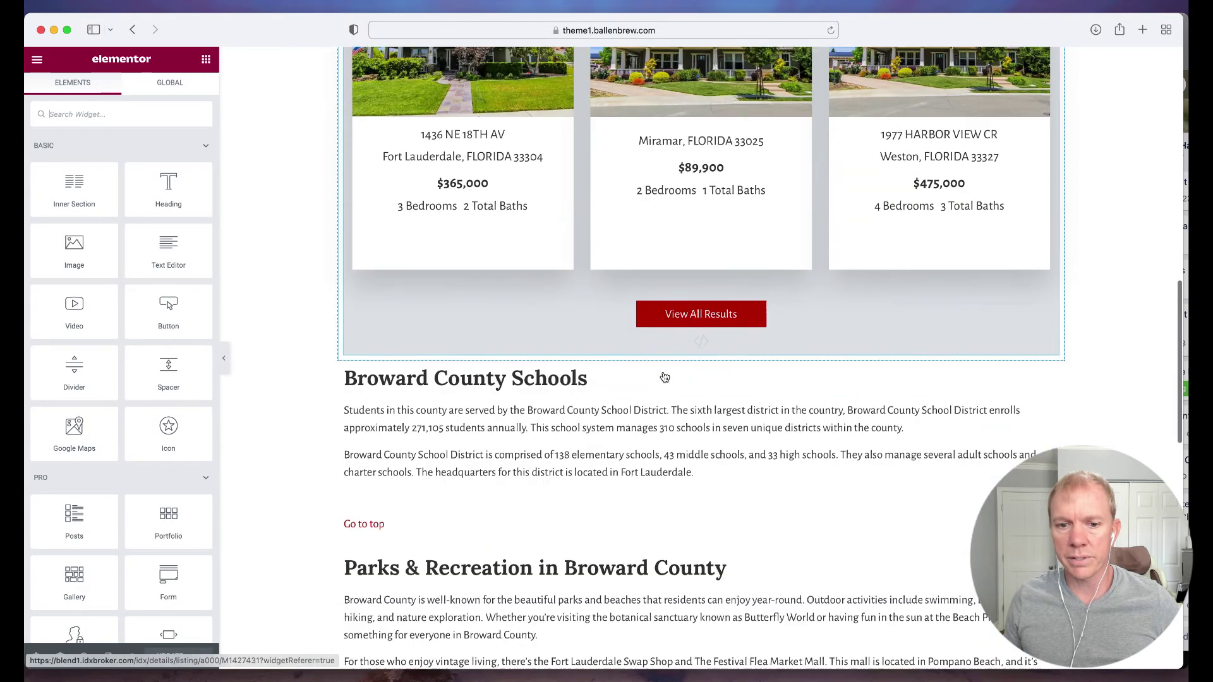
scroll(665, 377, down, 1)
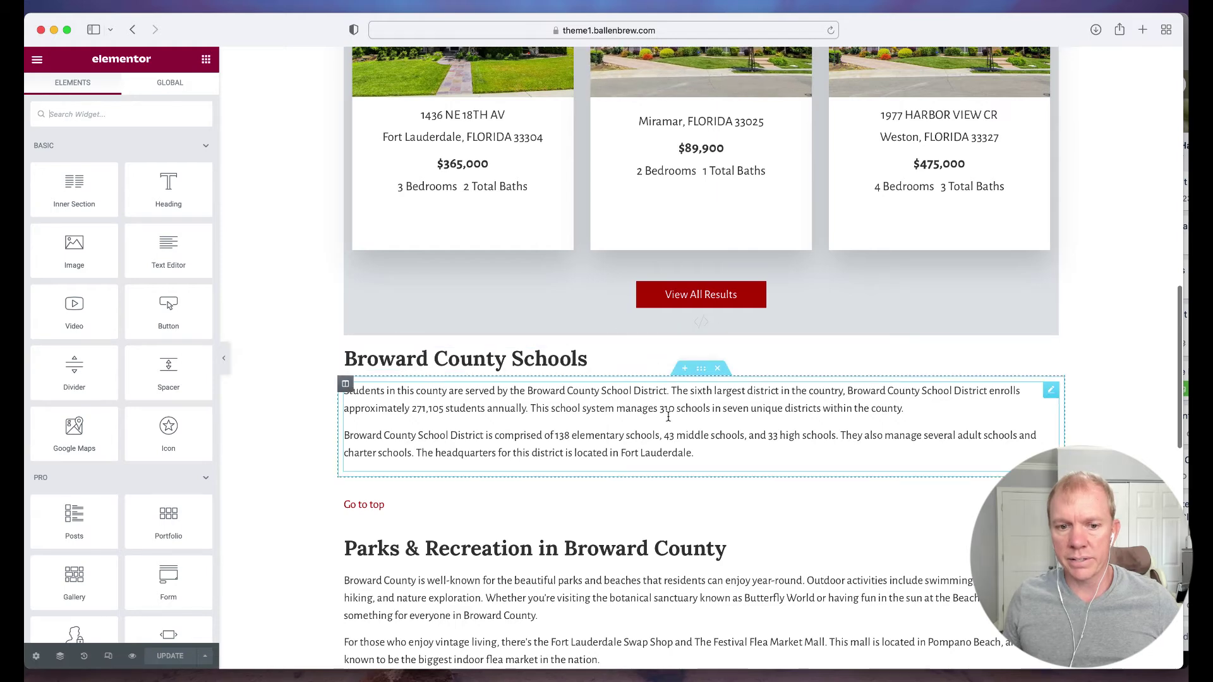
scroll(668, 416, down, 3)
scroll(673, 454, down, 1)
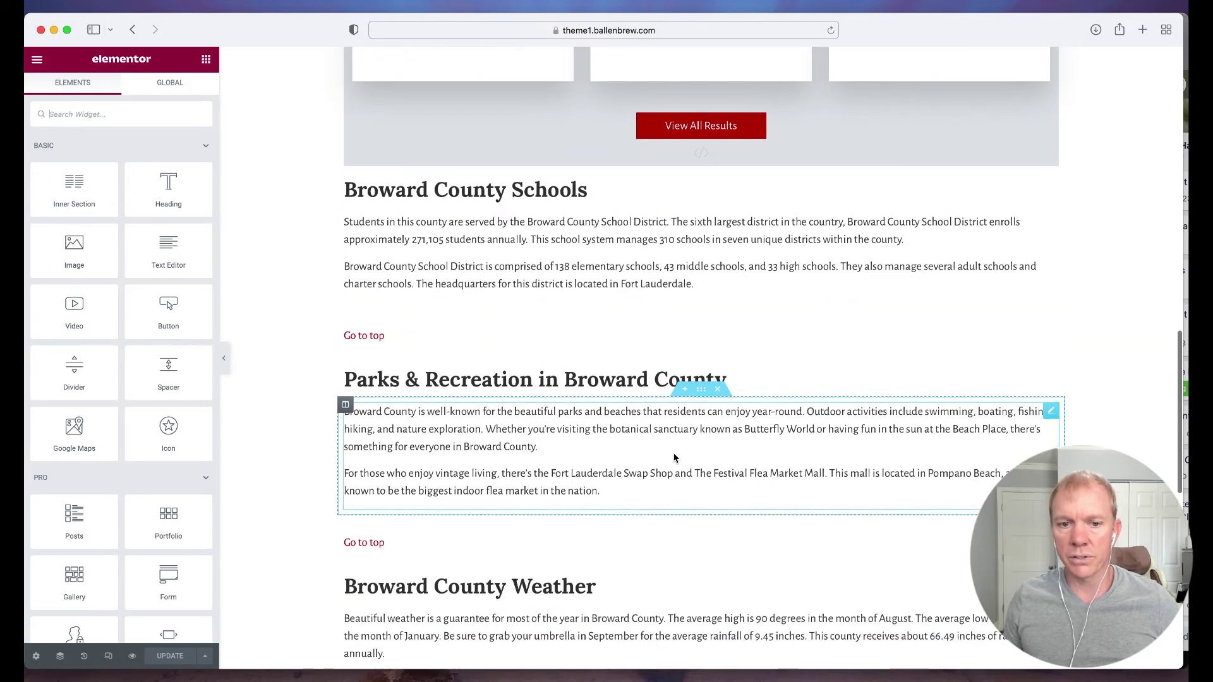
scroll(671, 459, down, 2)
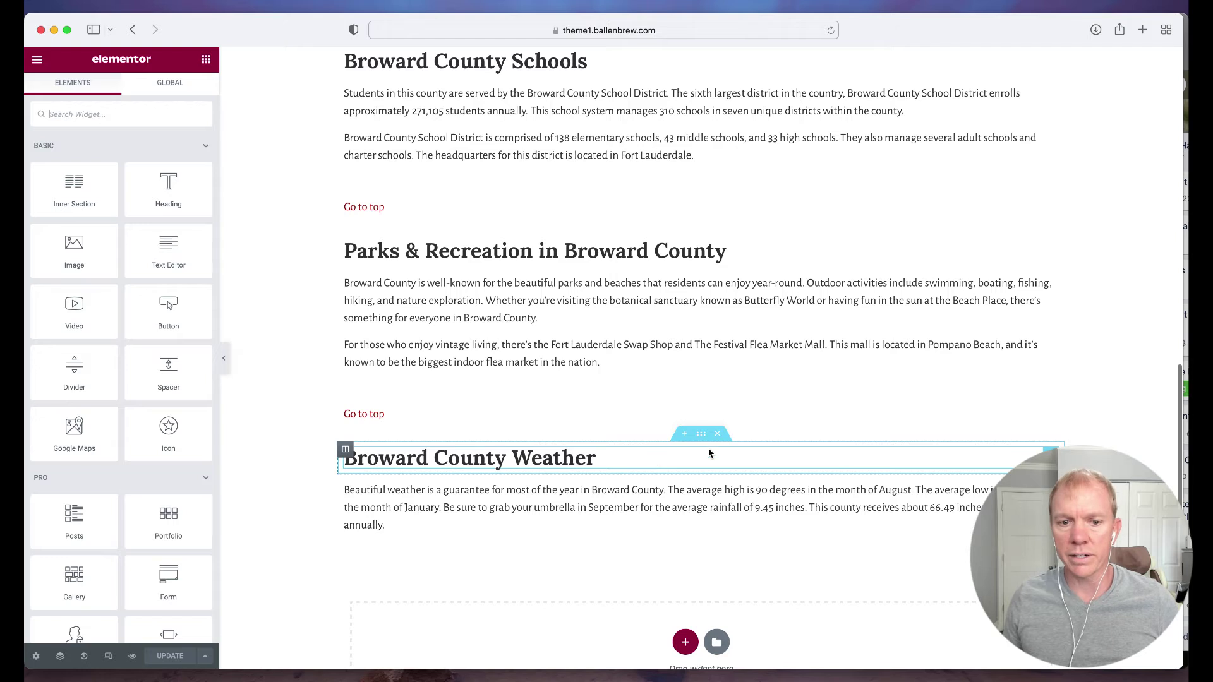
scroll(709, 453, down, 1)
scroll(708, 455, down, 1)
scroll(706, 458, down, 2)
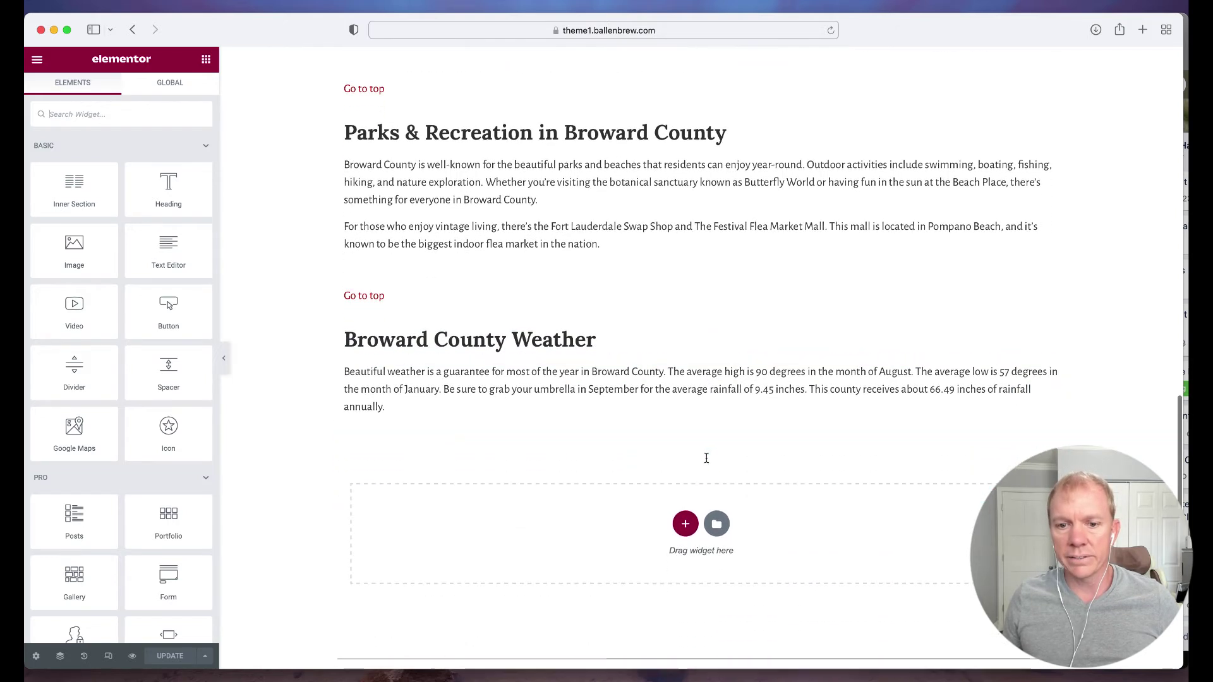
scroll(641, 387, down, 2)
scroll(693, 426, down, 1)
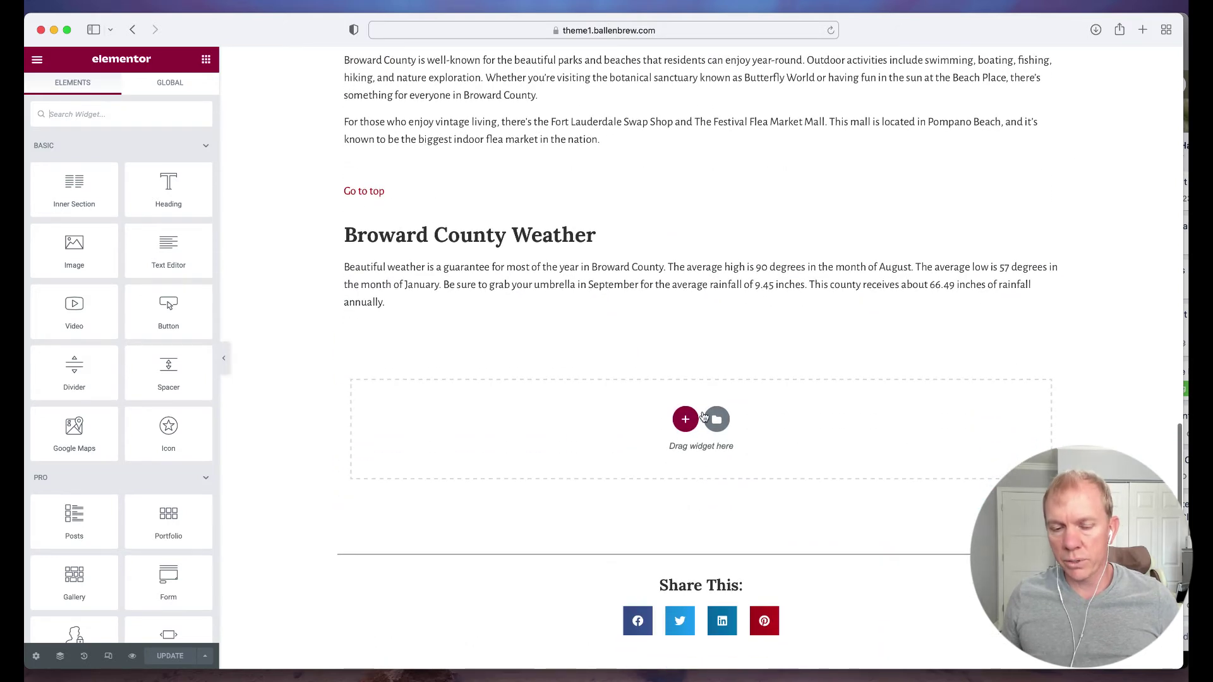
scroll(657, 356, up, 3)
scroll(642, 293, up, 1)
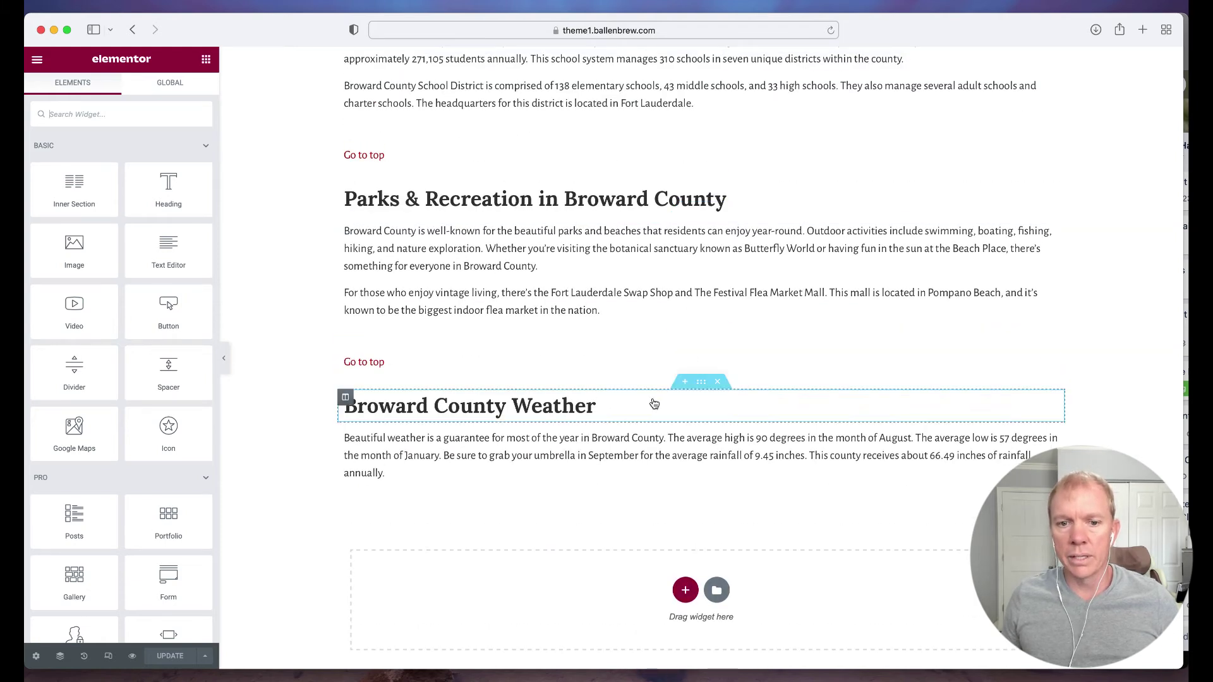
Add and remove an empty section above Weather, then bring up the template library on the Broward County page
click(687, 384)
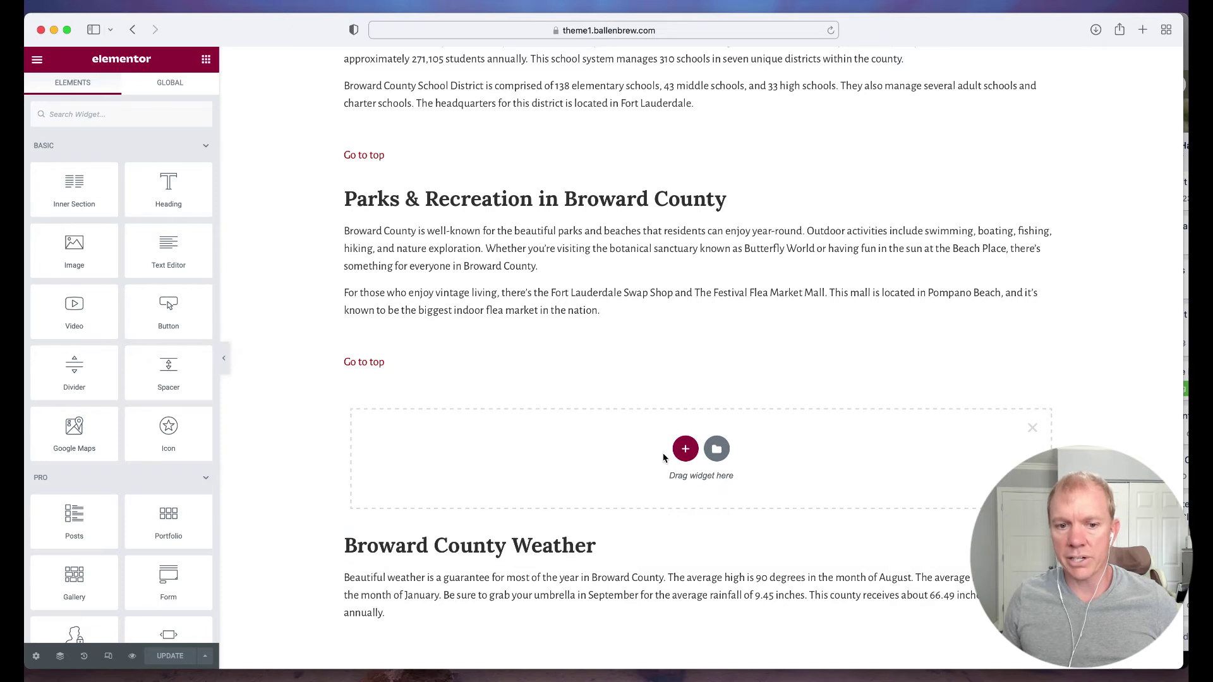
scroll(558, 454, down, 1)
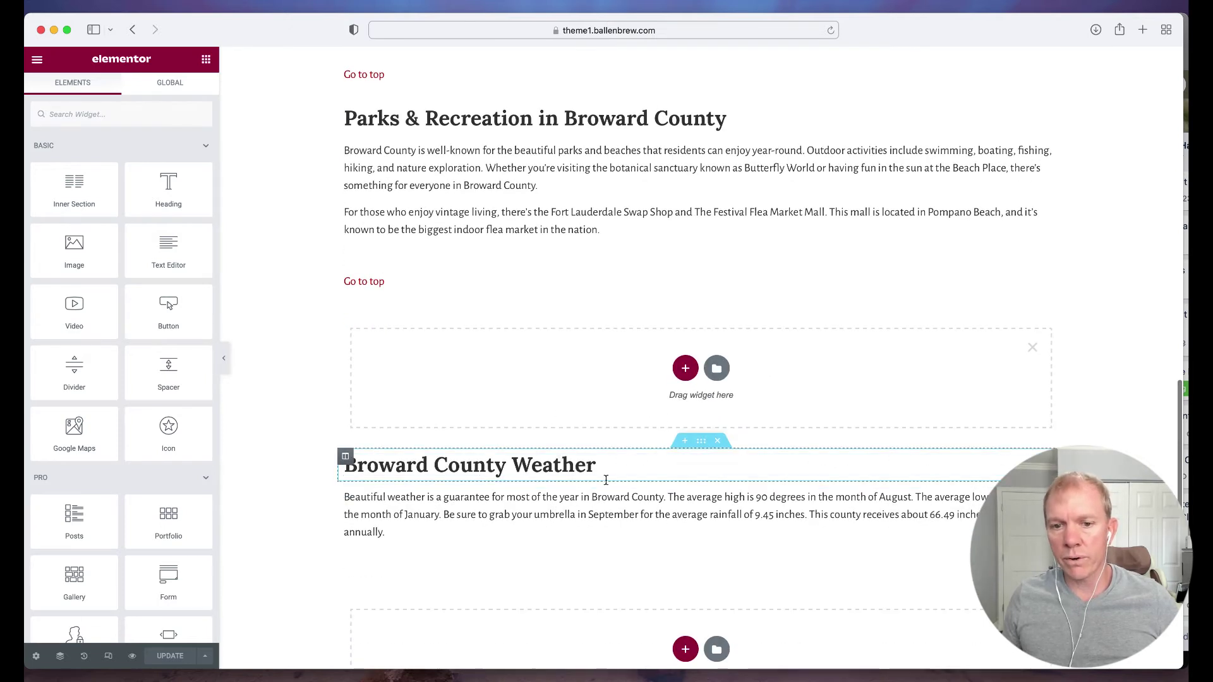
click(1033, 350)
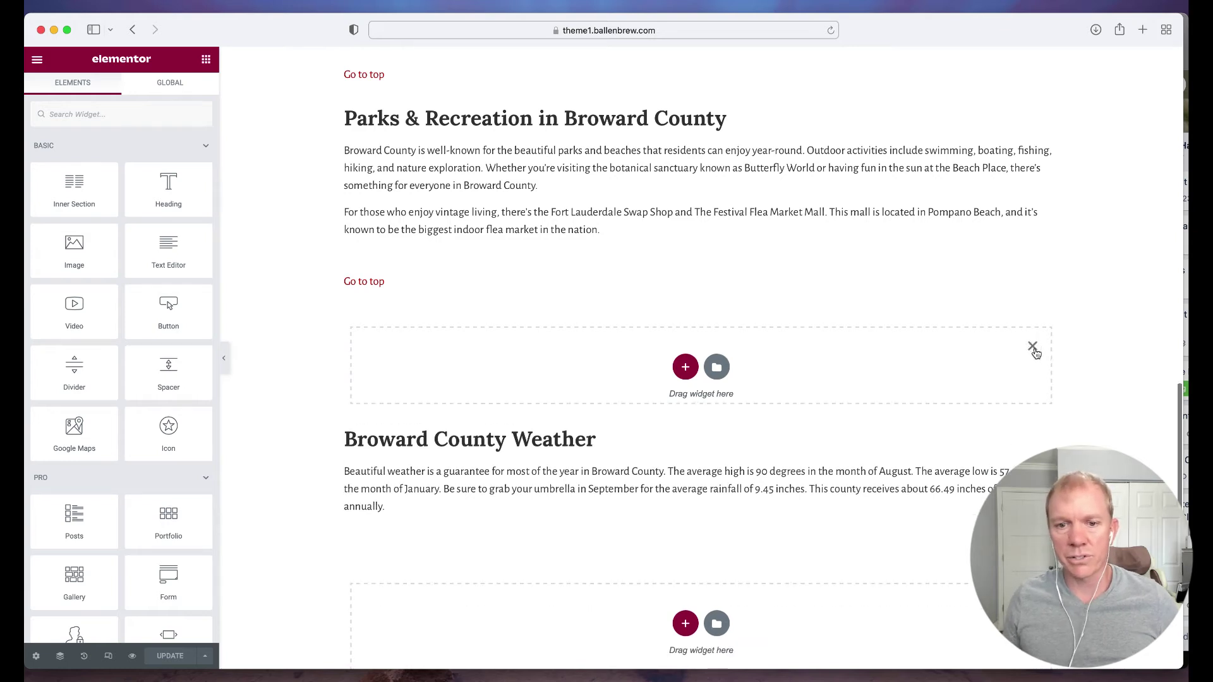
scroll(676, 326, down, 3)
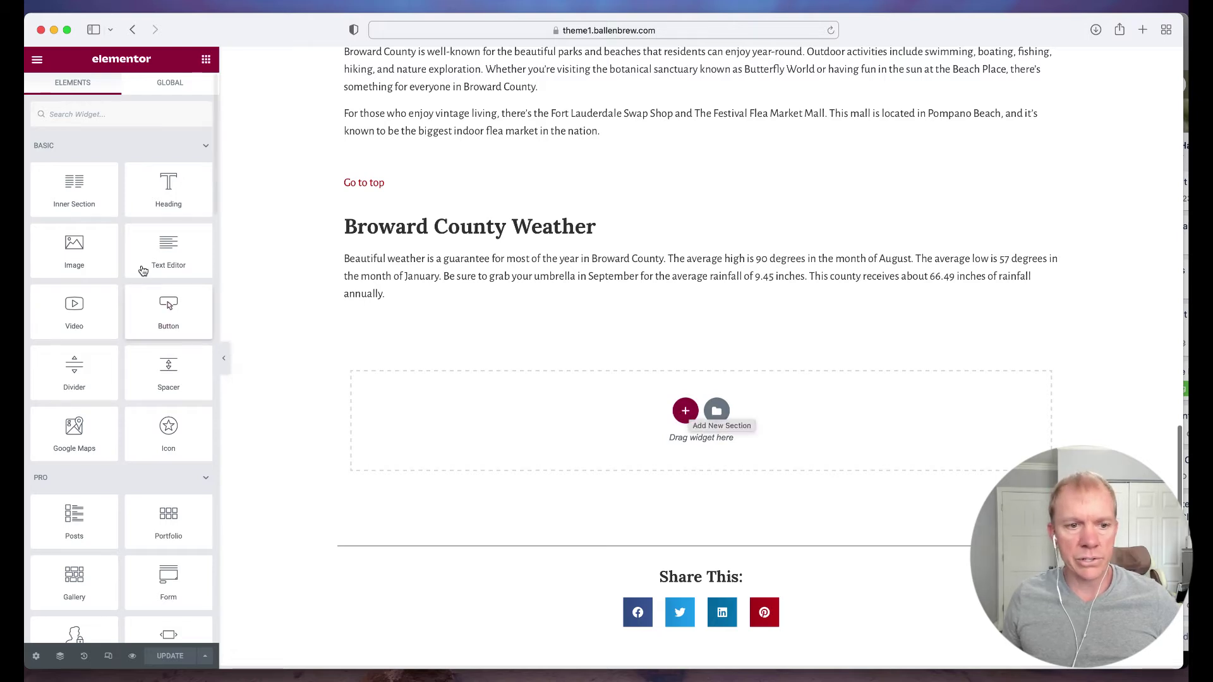
scroll(117, 278, down, 1)
scroll(76, 450, down, 2)
scroll(76, 449, down, 2)
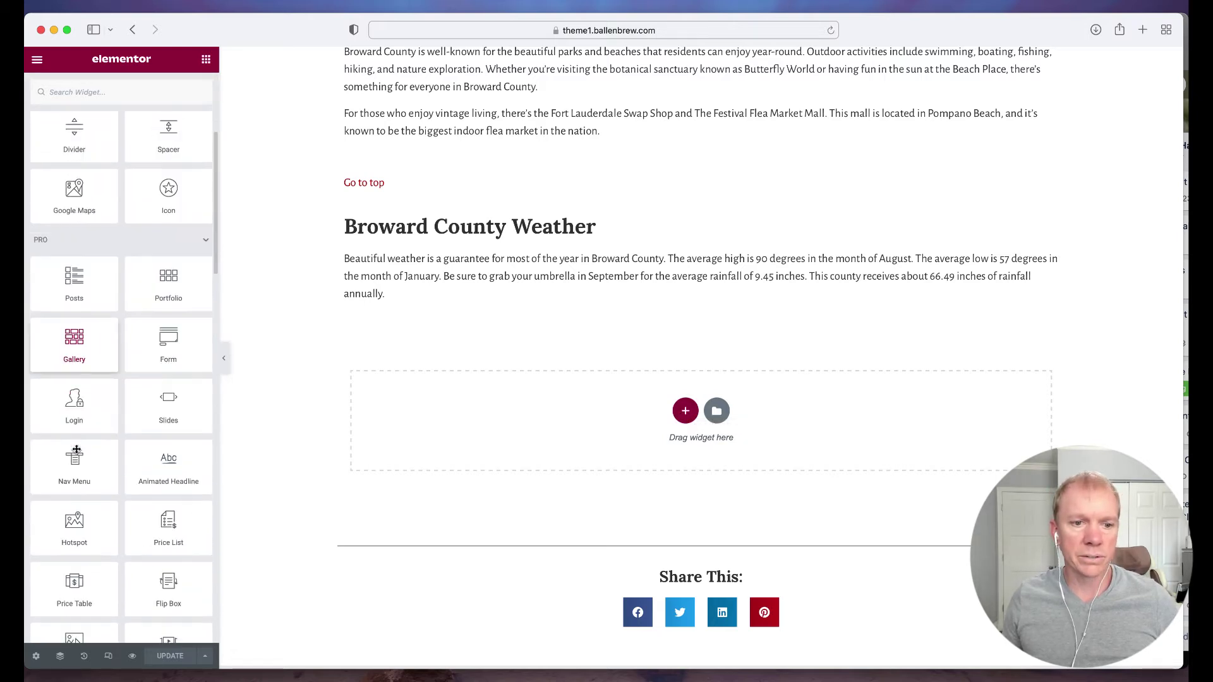
scroll(468, 426, up, 3)
scroll(664, 484, down, 2)
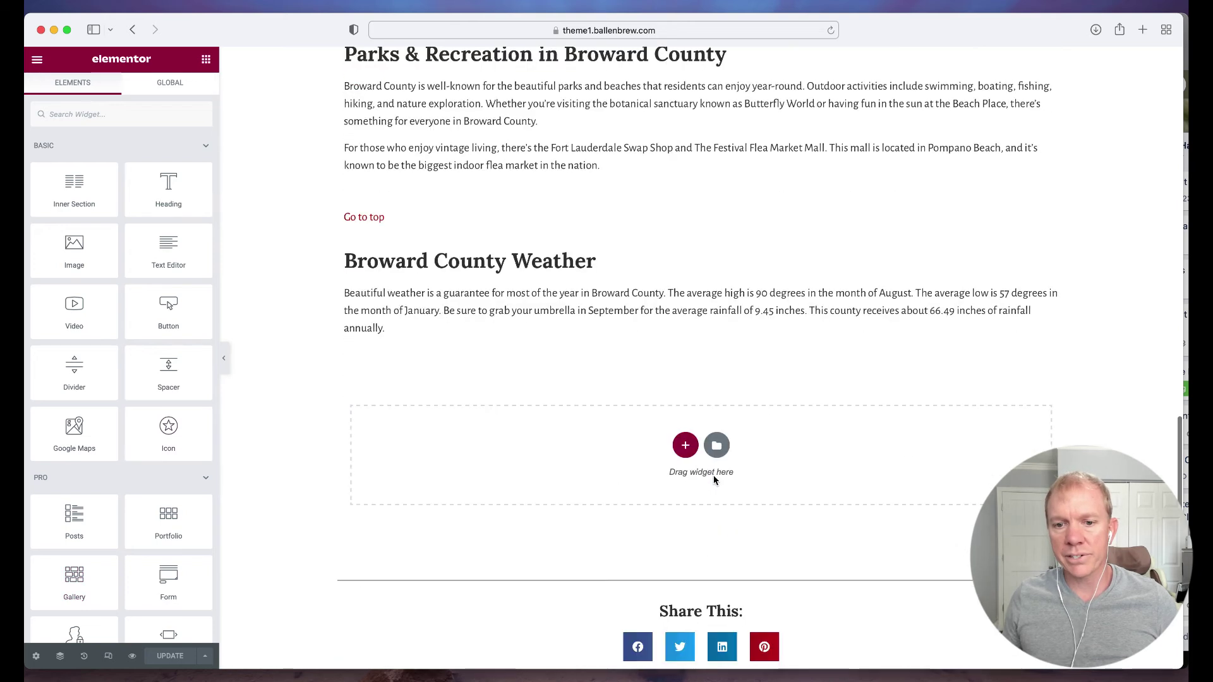
click(717, 446)
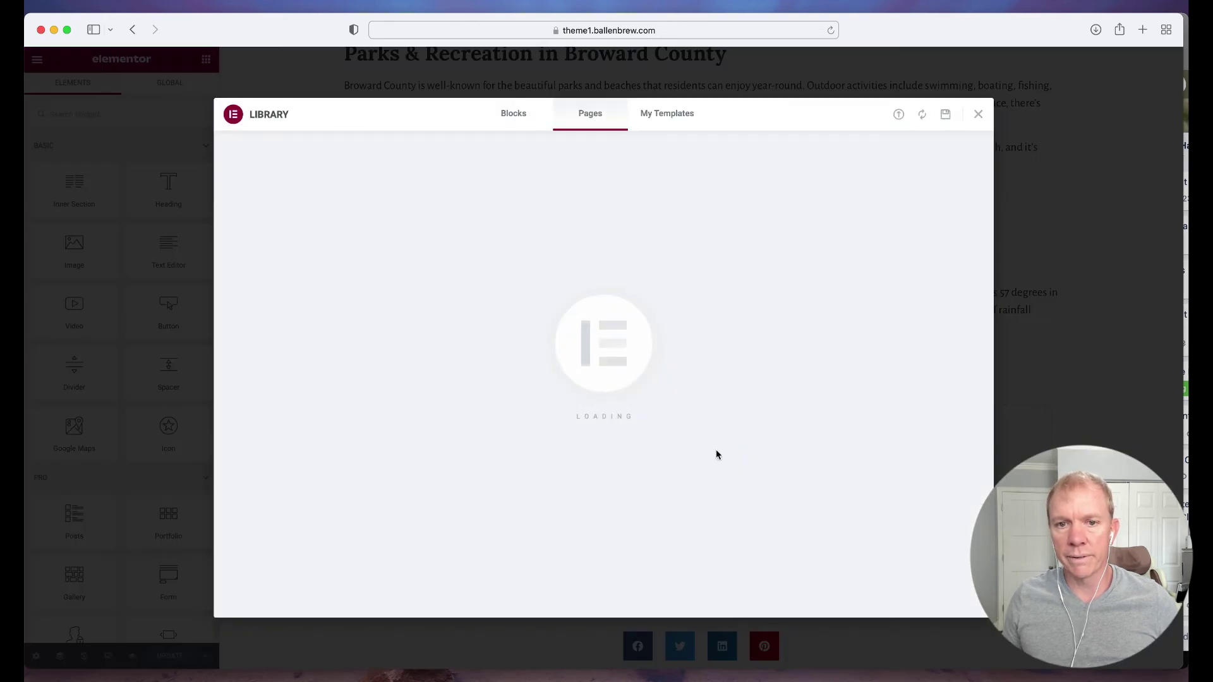
Insert the 'Featured Locations' template from My Templates, importing its document settings too
click(673, 120)
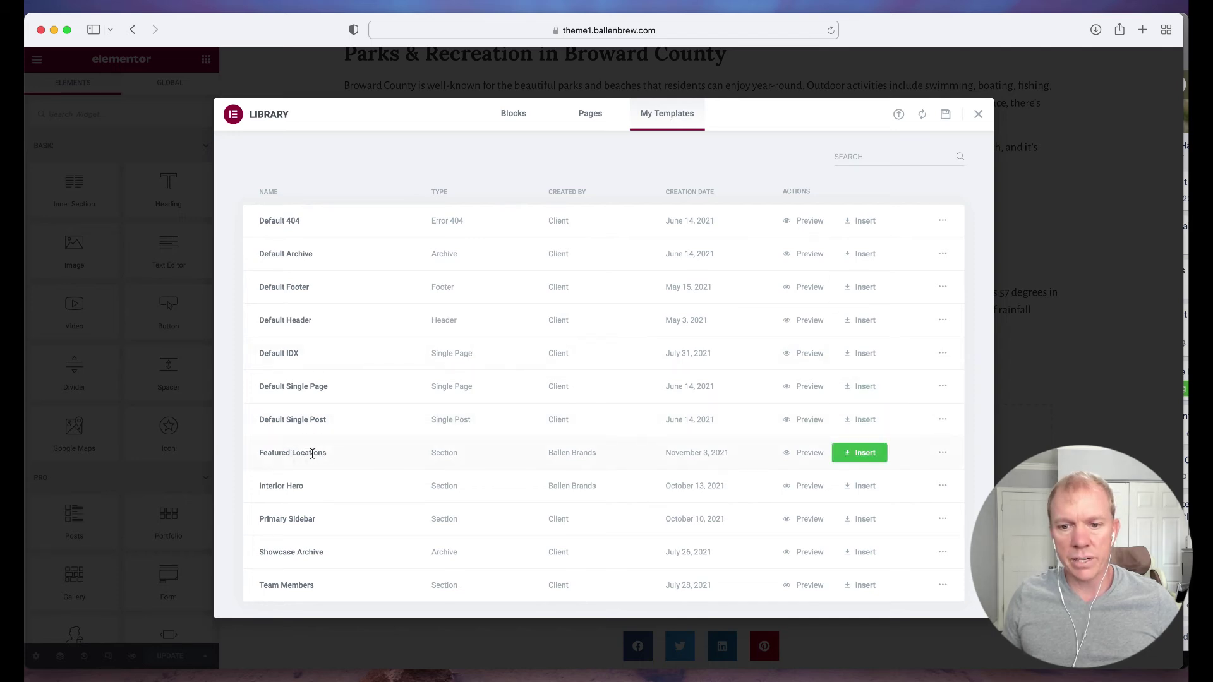
click(866, 452)
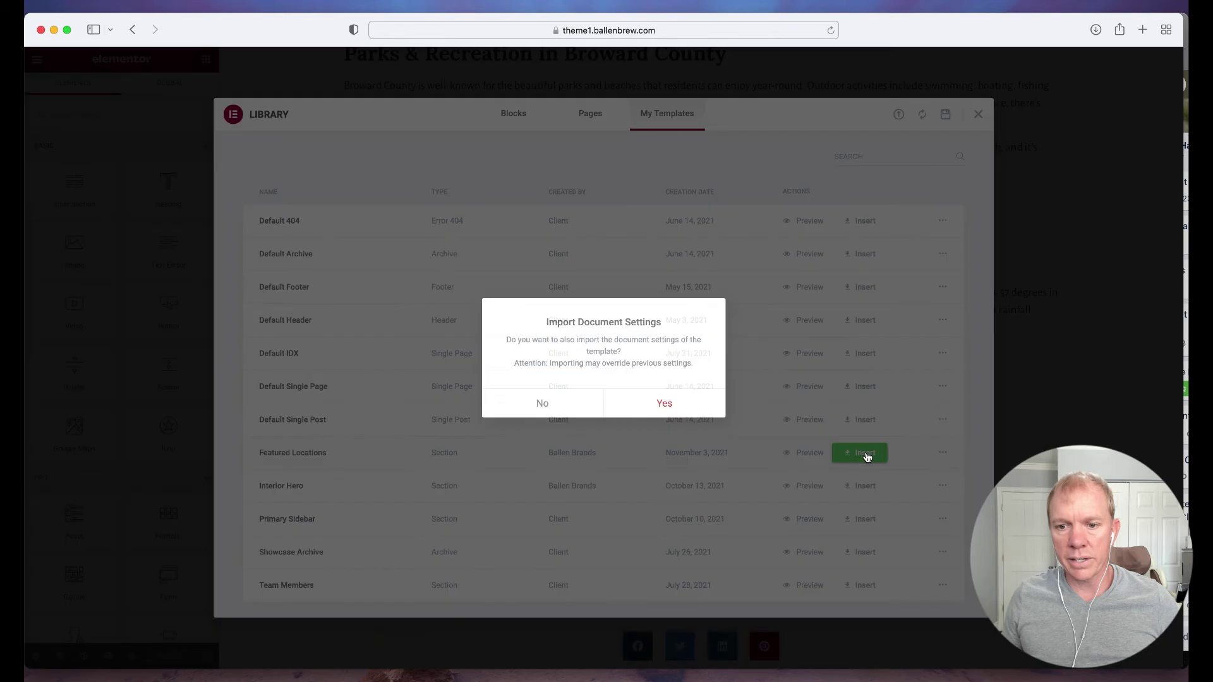
click(663, 406)
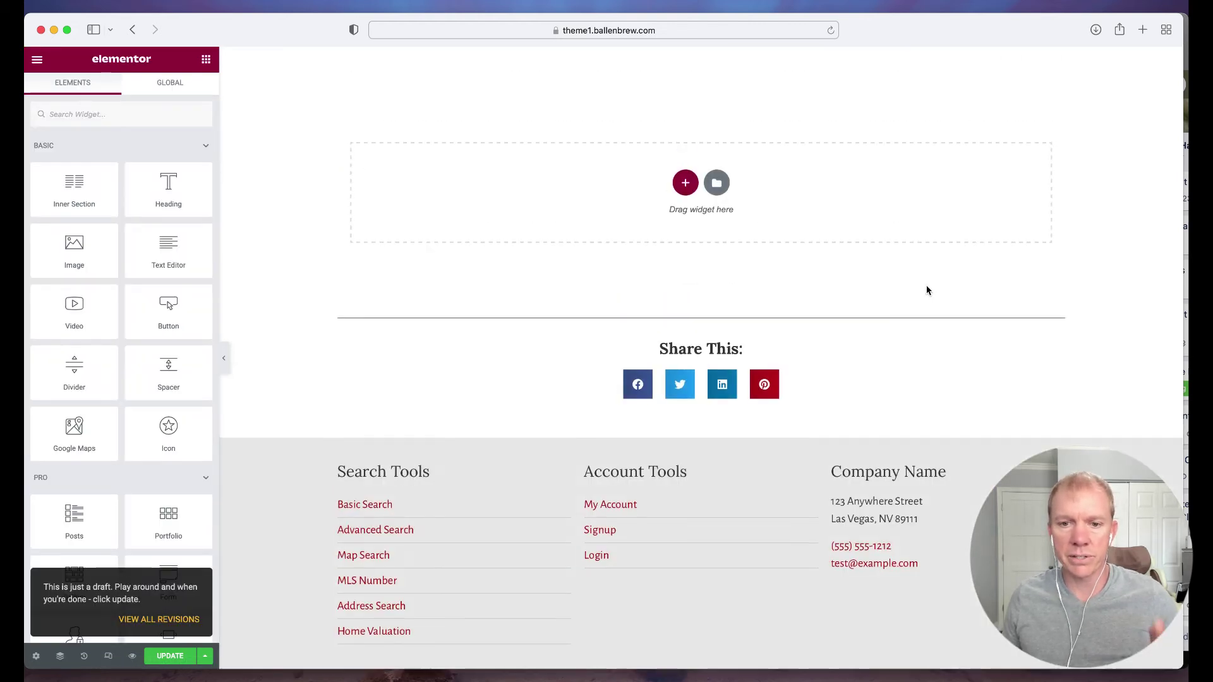
scroll(930, 289, up, 5)
scroll(932, 309, up, 5)
scroll(882, 332, up, 5)
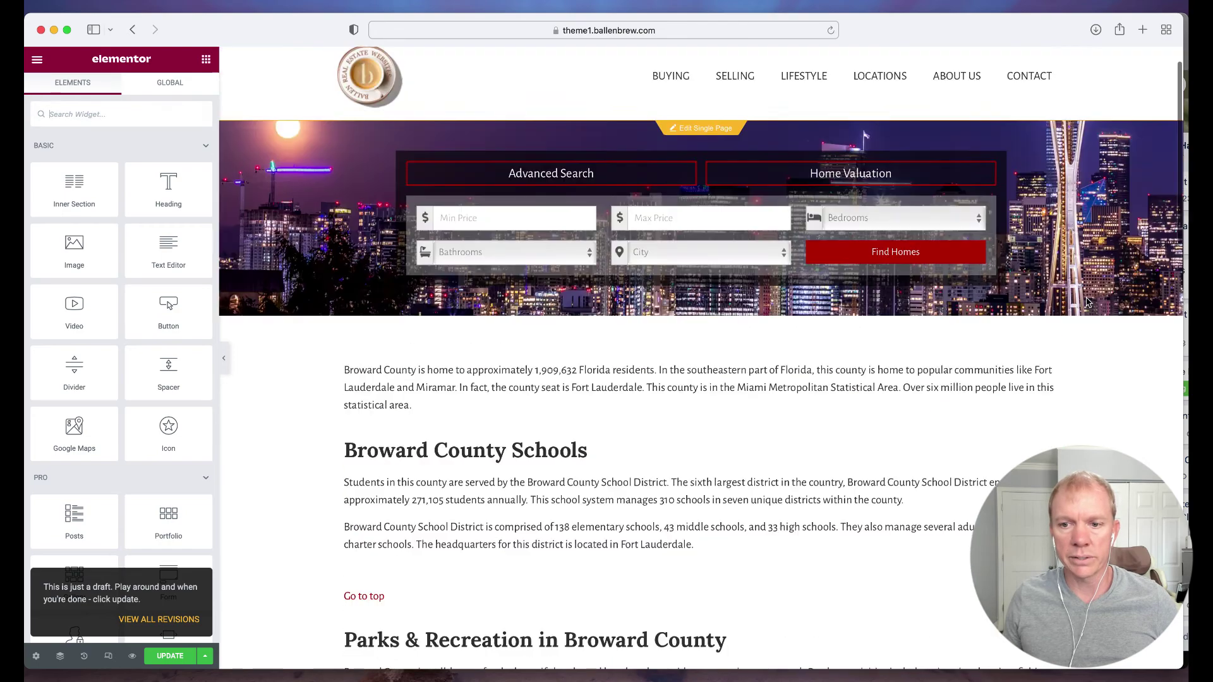
scroll(835, 354, down, 5)
scroll(835, 354, down, 5)
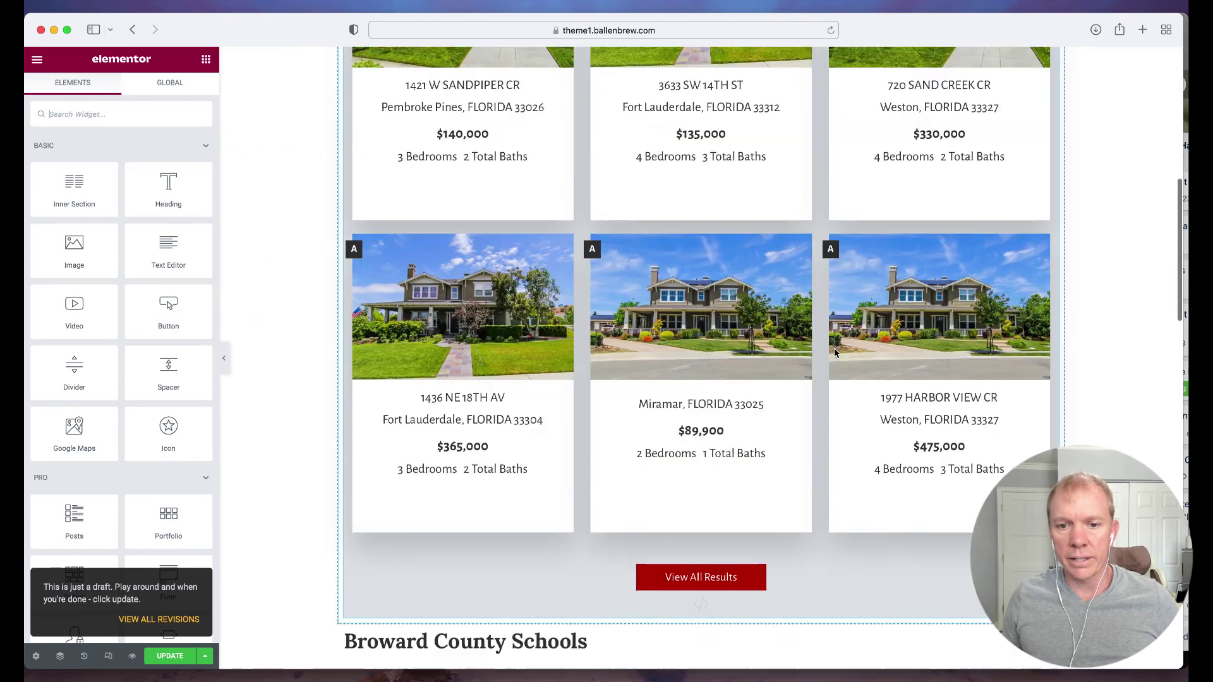
scroll(835, 353, down, 5)
scroll(836, 354, down, 3)
scroll(835, 354, down, 2)
scroll(835, 354, down, 3)
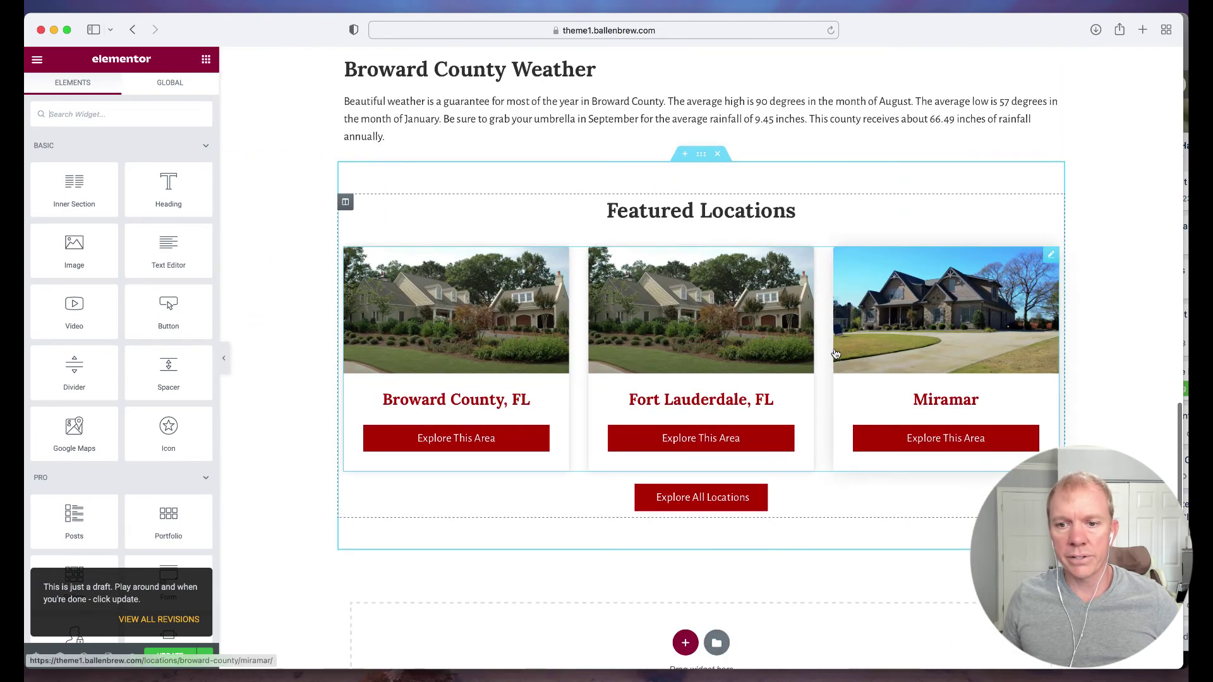
scroll(1075, 351, down, 2)
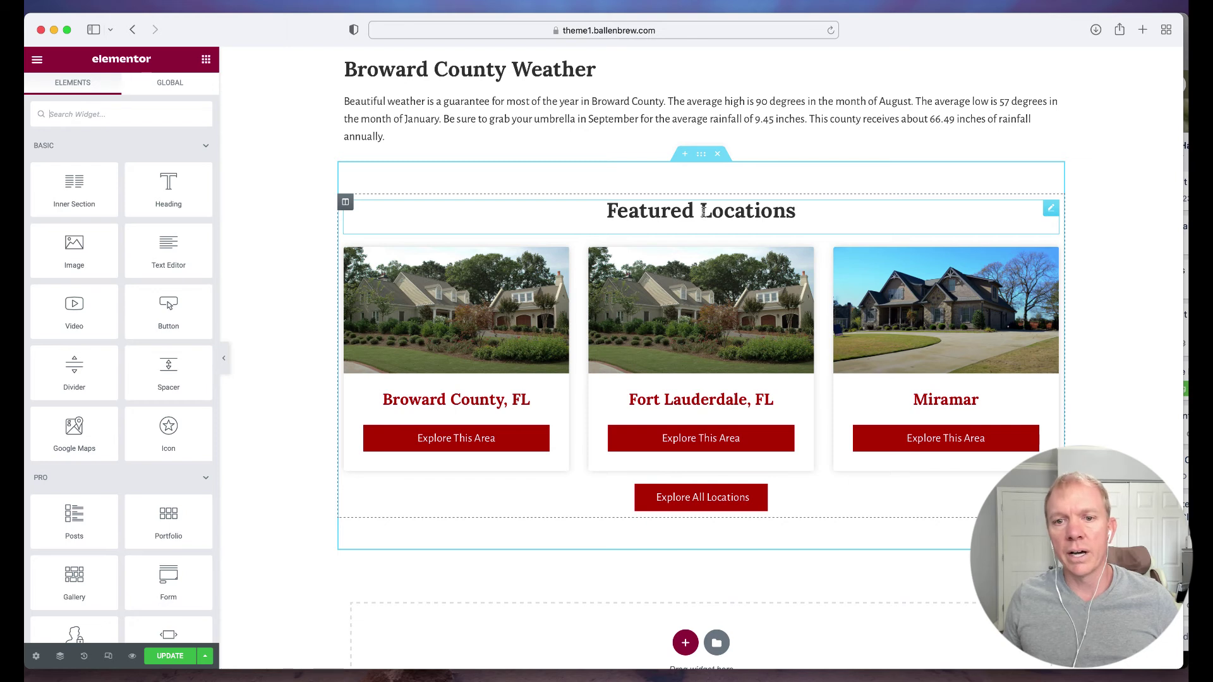
Change the heading text from 'Featured Locations' to 'Featured Areas' and preview the changes
drag(703, 212, 792, 210)
text(Area)
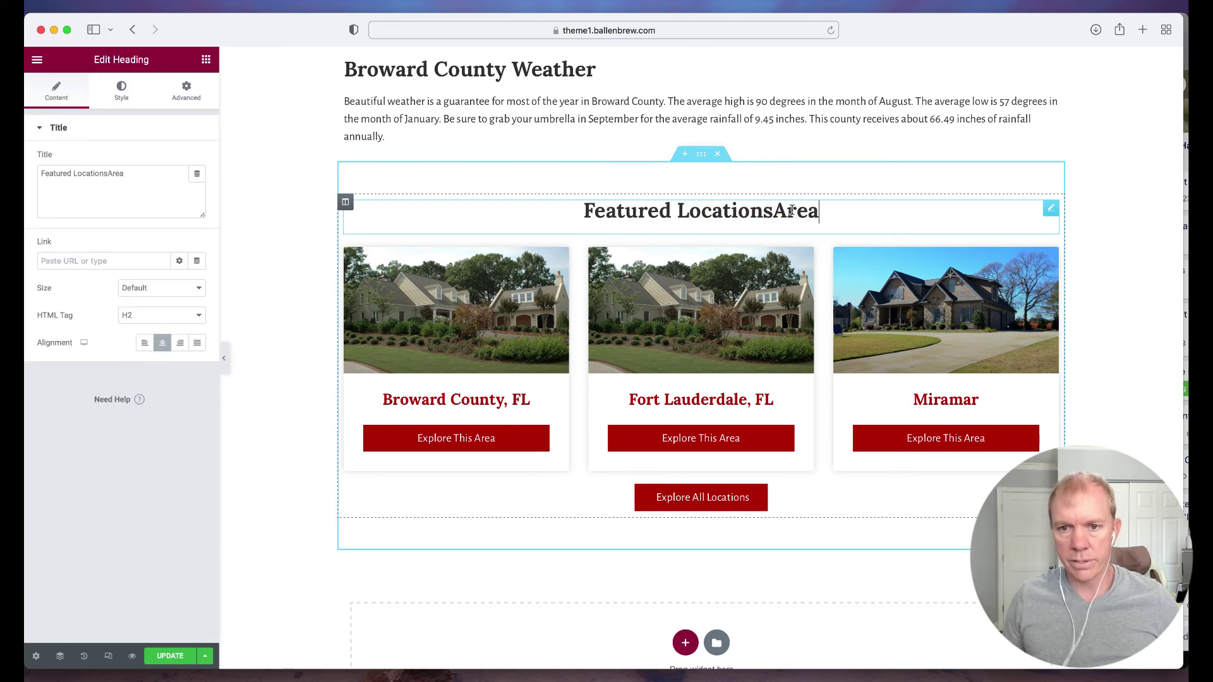
key(BackSpace)
key(BackSpace)
key(BackSpace)
key(BackSpace)
key(BackSpace)
key(BackSpace)
key(BackSpace)
key(BackSpace)
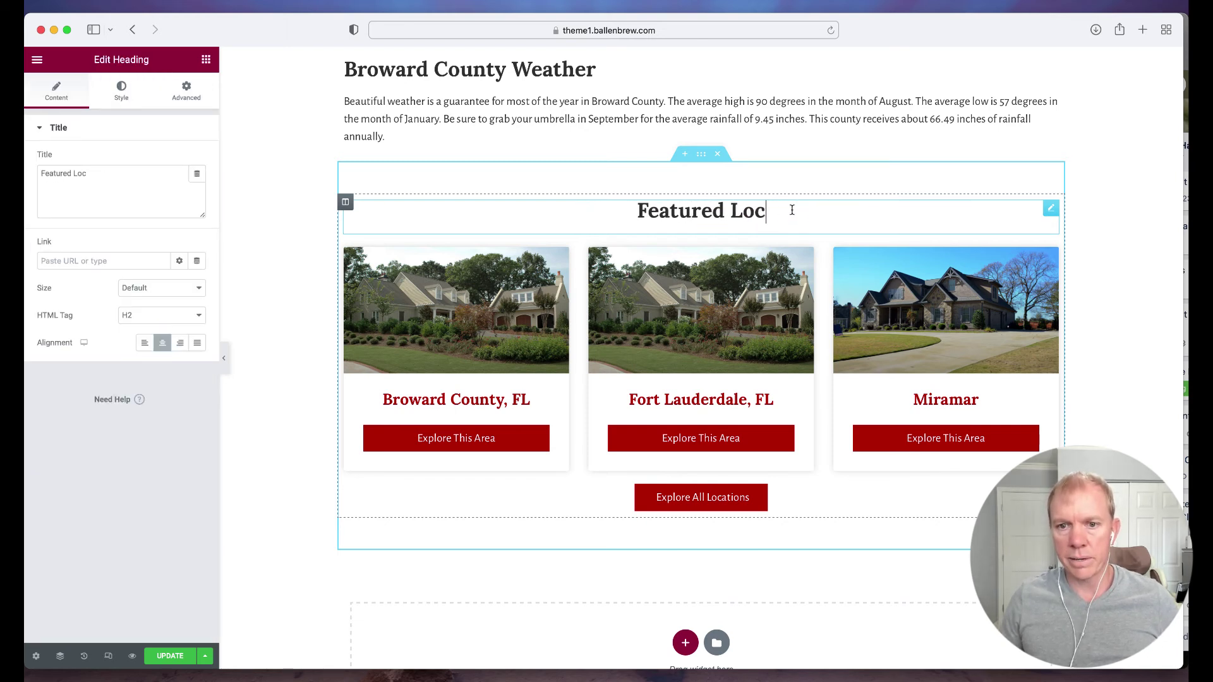
key(BackSpace)
key(BackSpace)
key(BackSpace)
text(Areas)
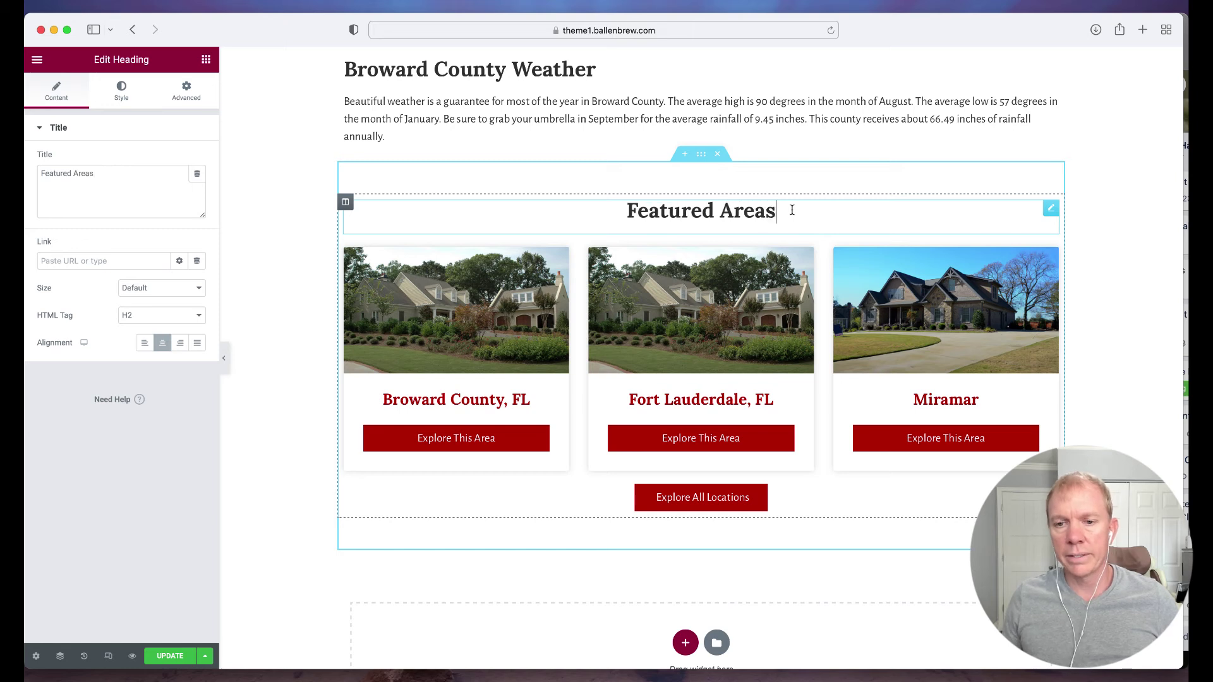
click(1076, 497)
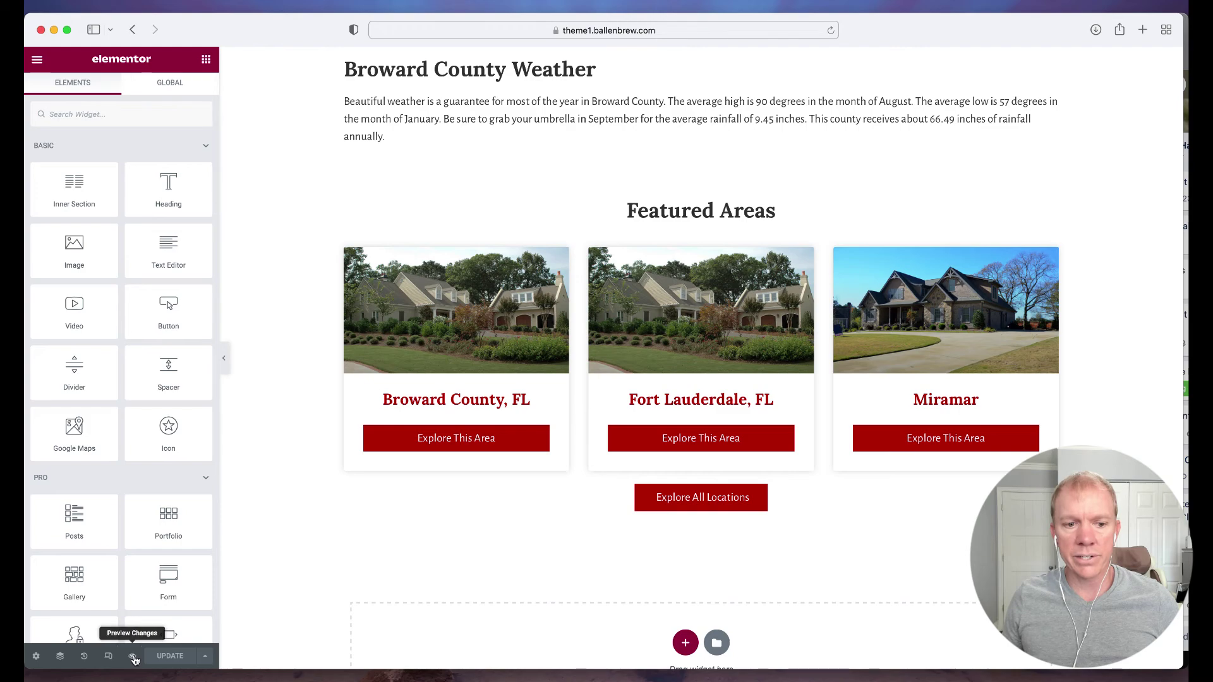
click(132, 657)
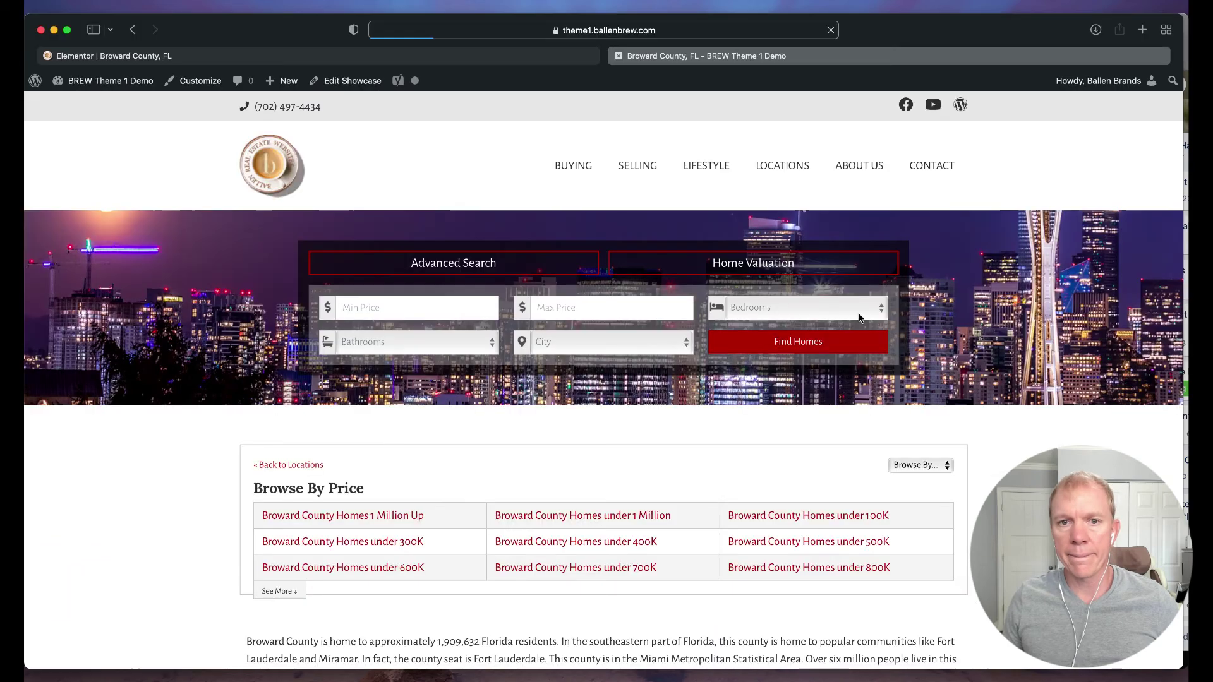
scroll(1040, 380, down, 1)
scroll(1039, 384, down, 5)
scroll(1038, 384, down, 3)
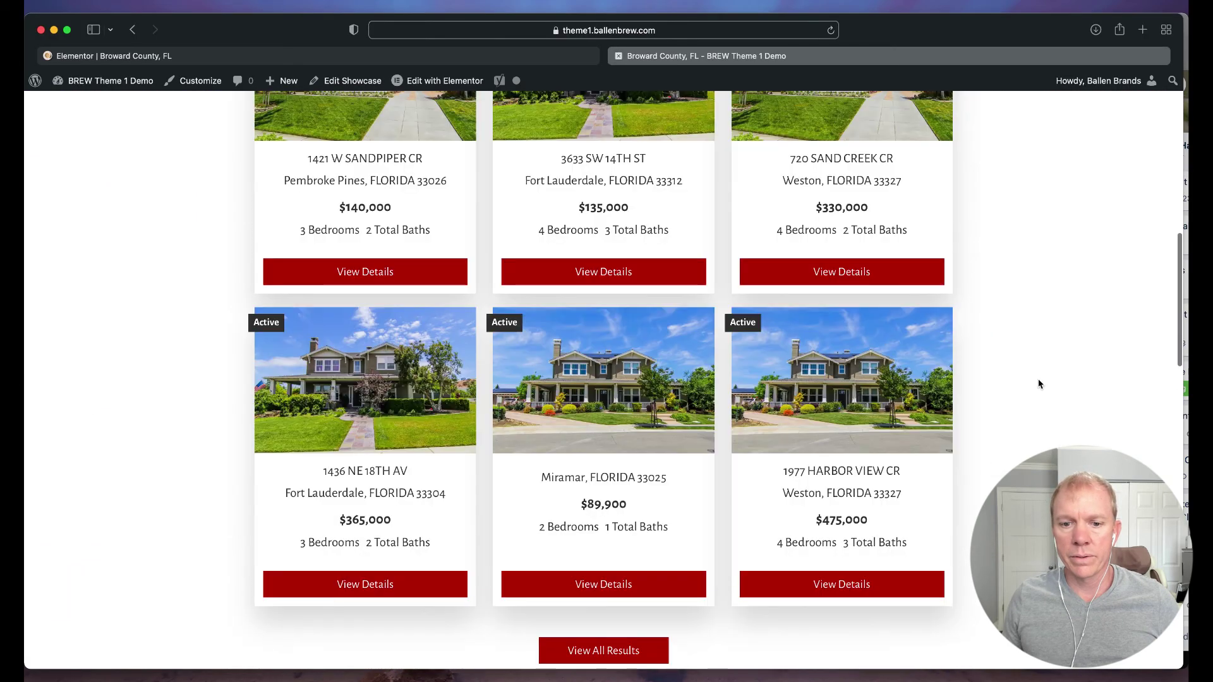
scroll(1038, 384, down, 5)
scroll(1038, 384, down, 5)
scroll(1039, 385, down, 2)
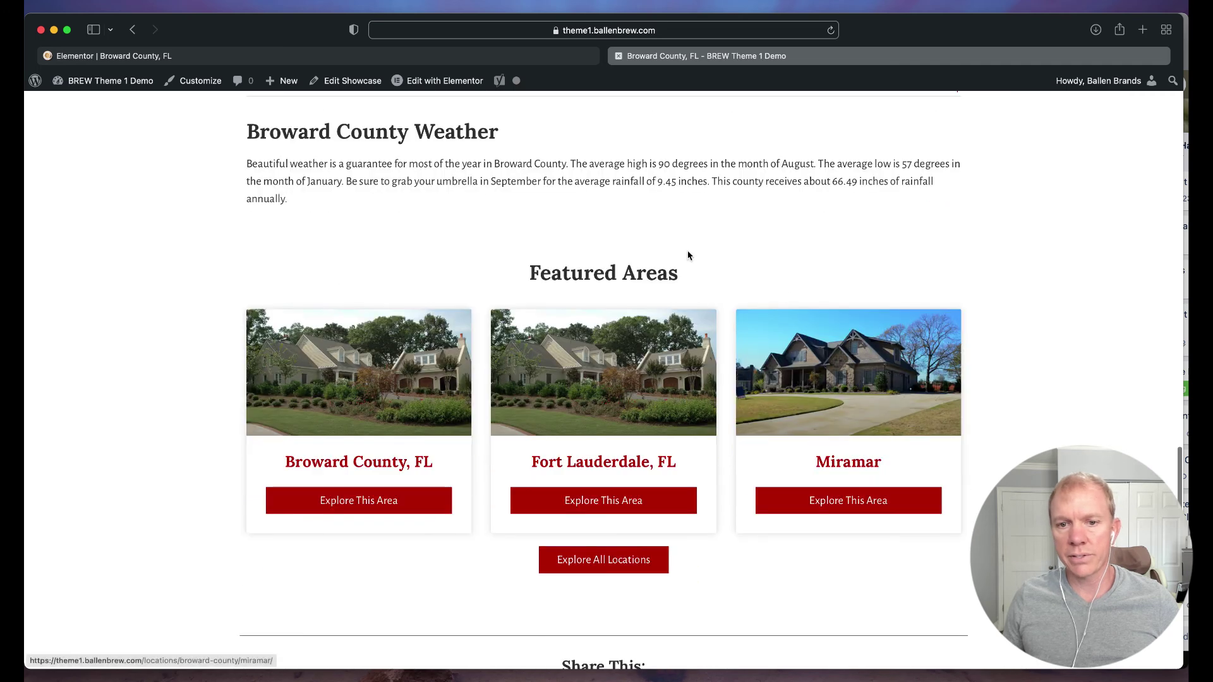
Return to the top of the Broward County preview page
key(super+r)
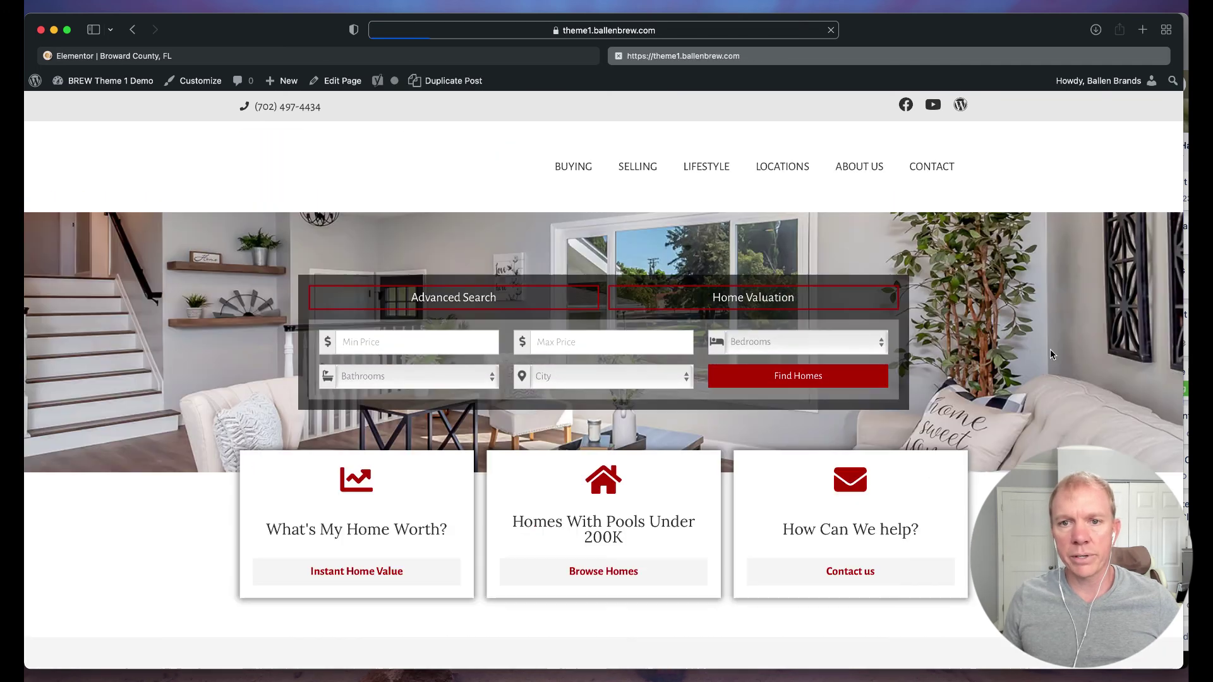
scroll(1030, 350, down, 2)
scroll(1032, 355, down, 1)
scroll(1031, 355, down, 5)
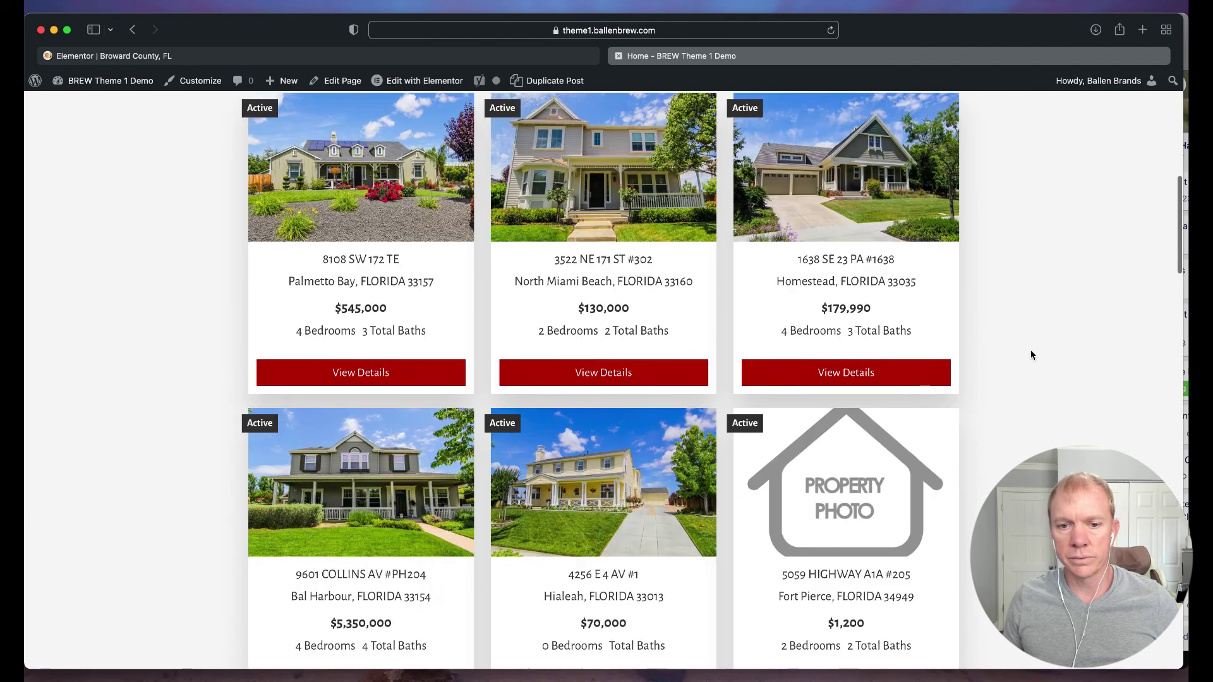
scroll(1031, 355, down, 5)
scroll(1032, 355, down, 3)
scroll(1032, 354, down, 5)
scroll(1031, 355, down, 4)
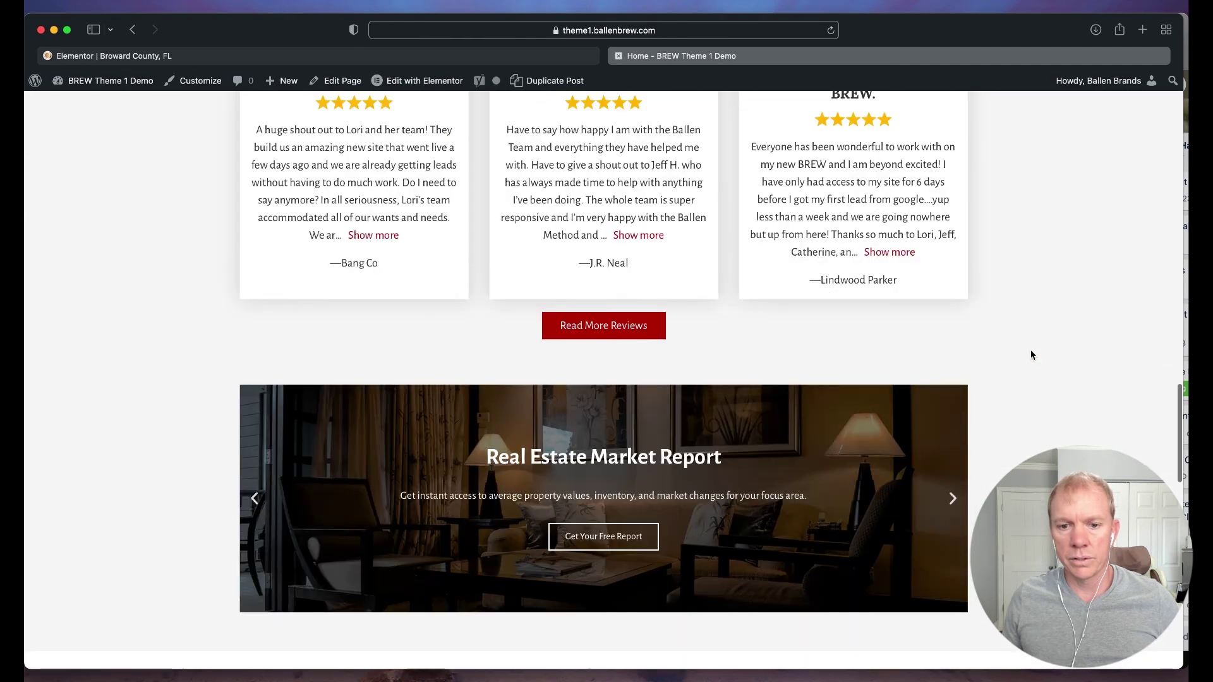
scroll(1032, 355, up, 8)
scroll(1031, 355, up, 6)
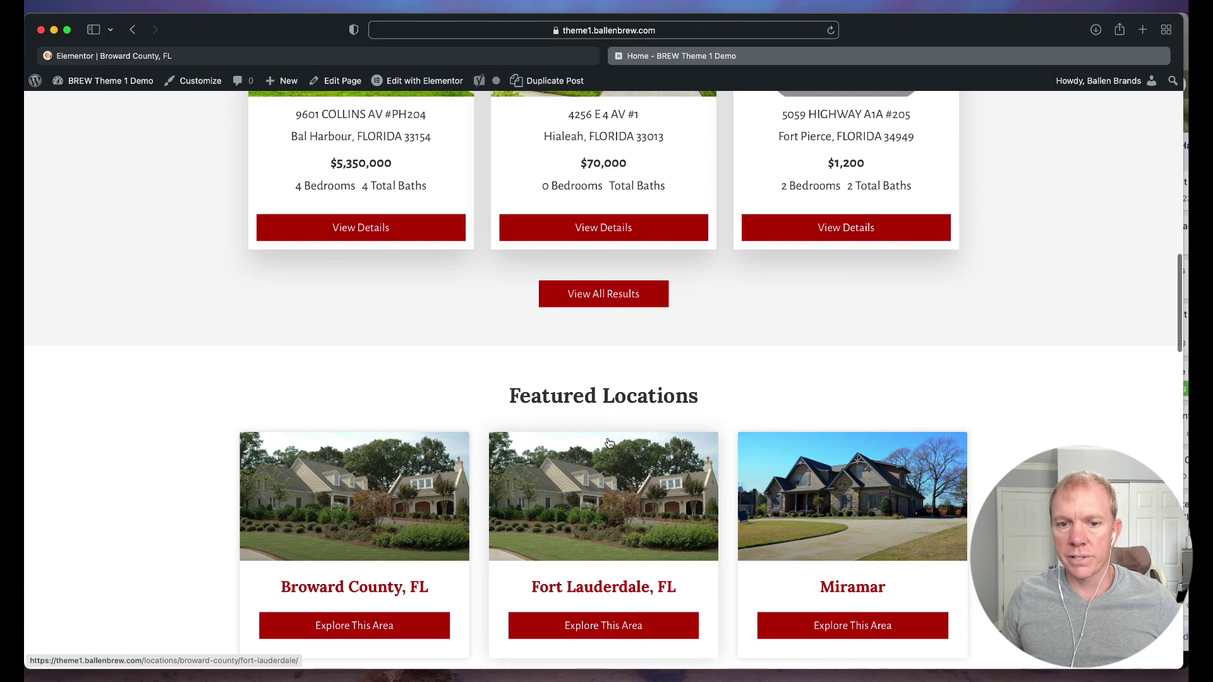
Highlight the homepage's Featured Locations heading to confirm it is unchanged, then clear the selection
drag(550, 398, 663, 400)
click(712, 400)
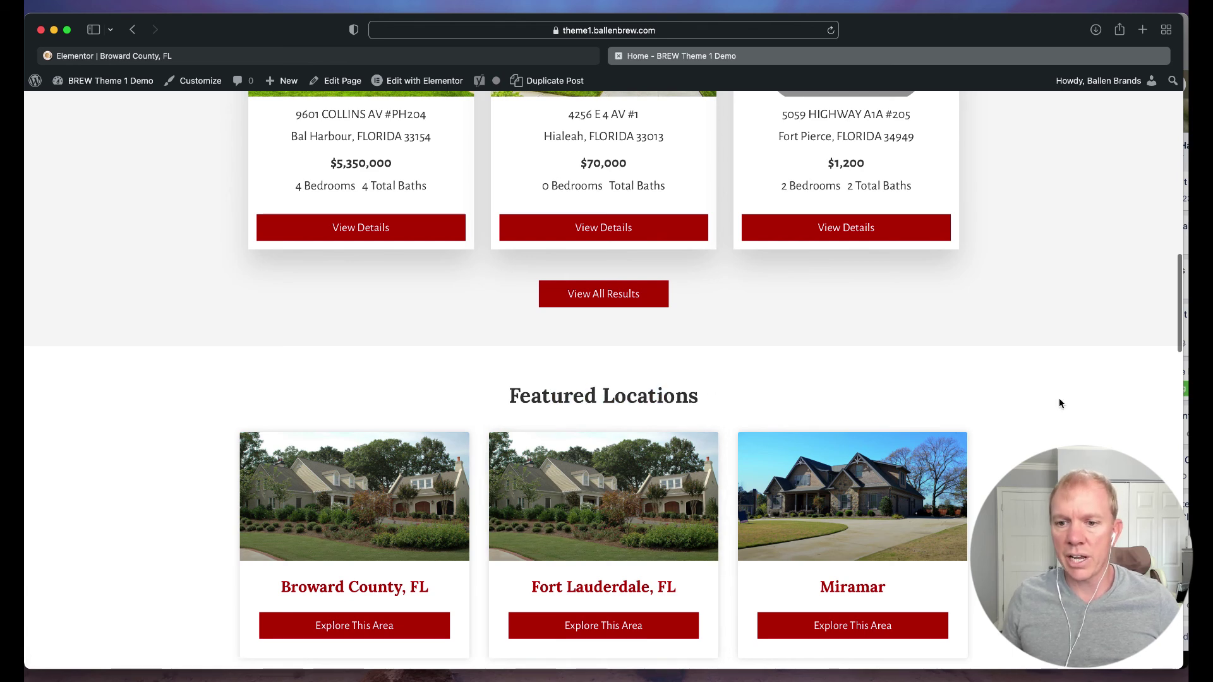
scroll(1059, 402, down, 2)
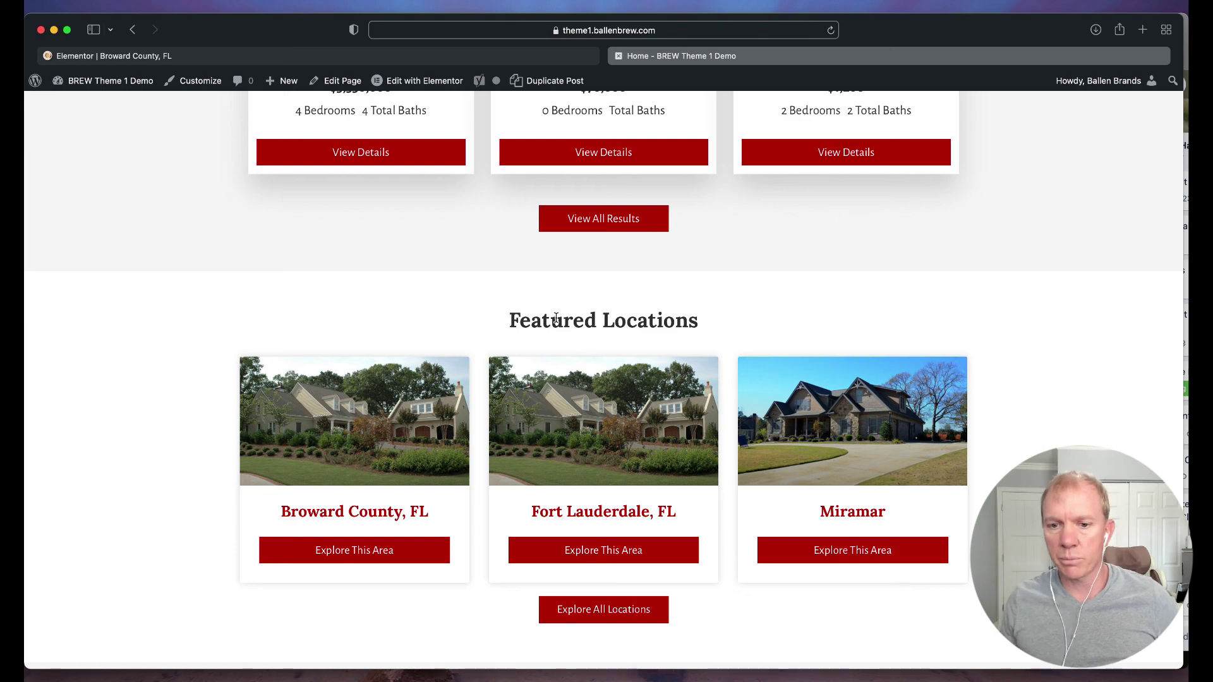
scroll(556, 318, up, 2)
scroll(588, 247, up, 5)
scroll(625, 174, up, 5)
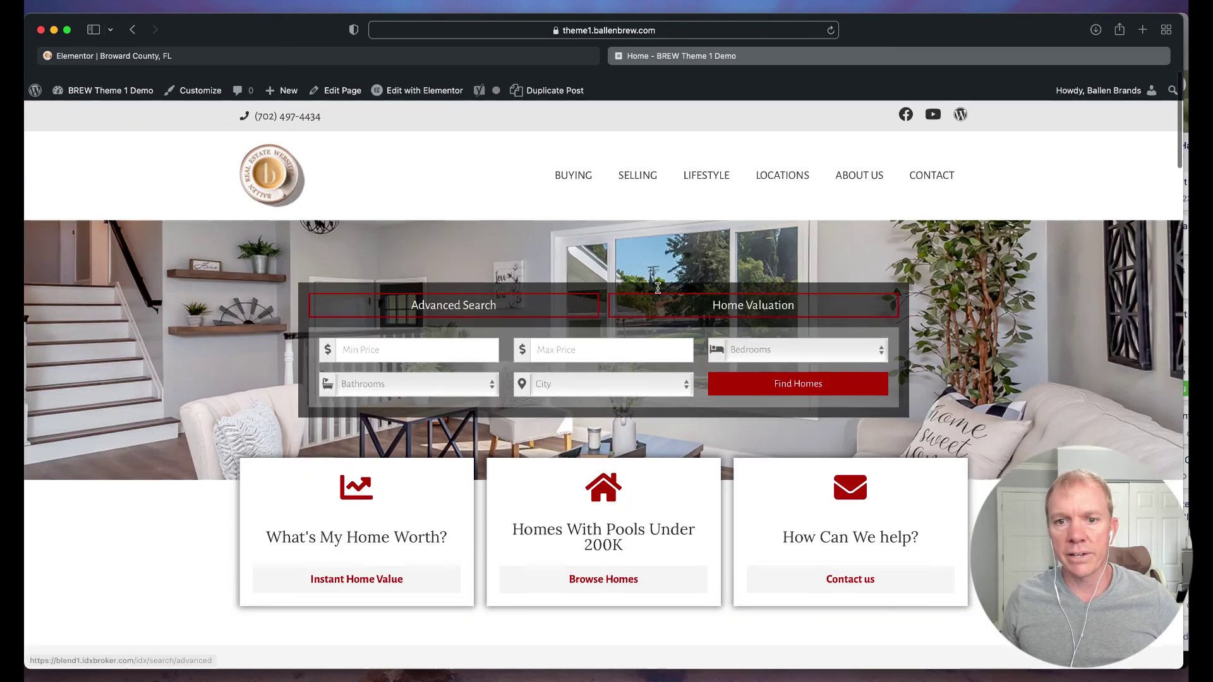
scroll(682, 374, down, 3)
scroll(682, 374, down, 2)
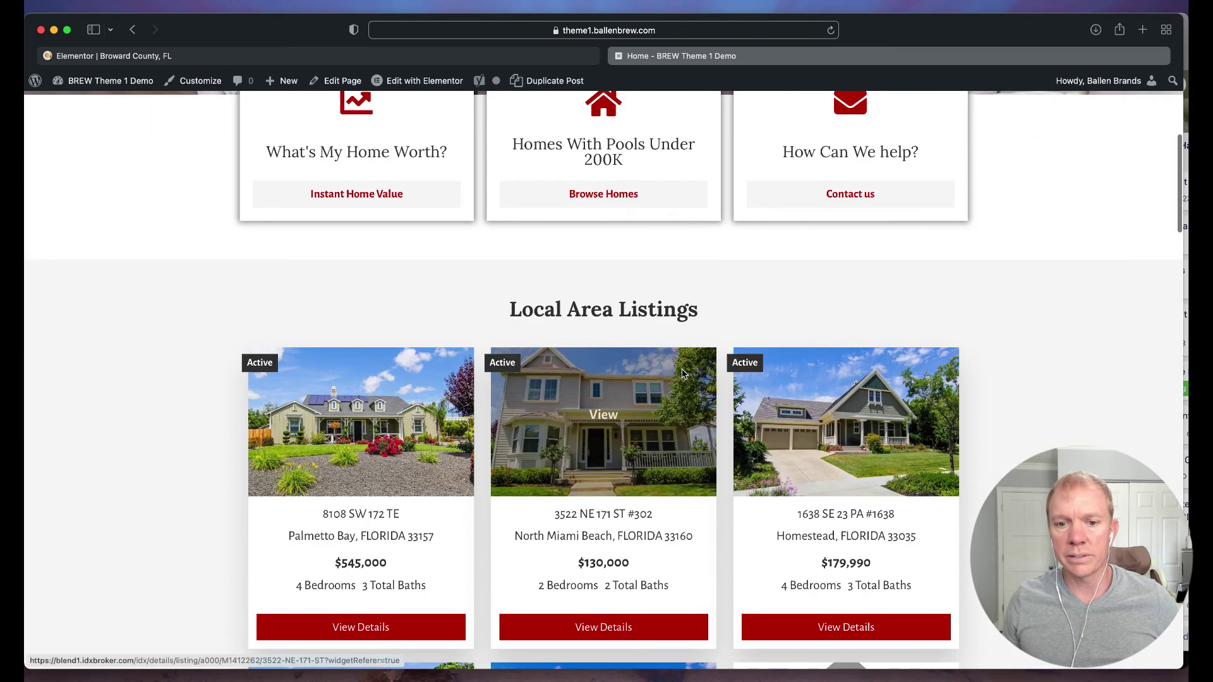
scroll(683, 373, up, 5)
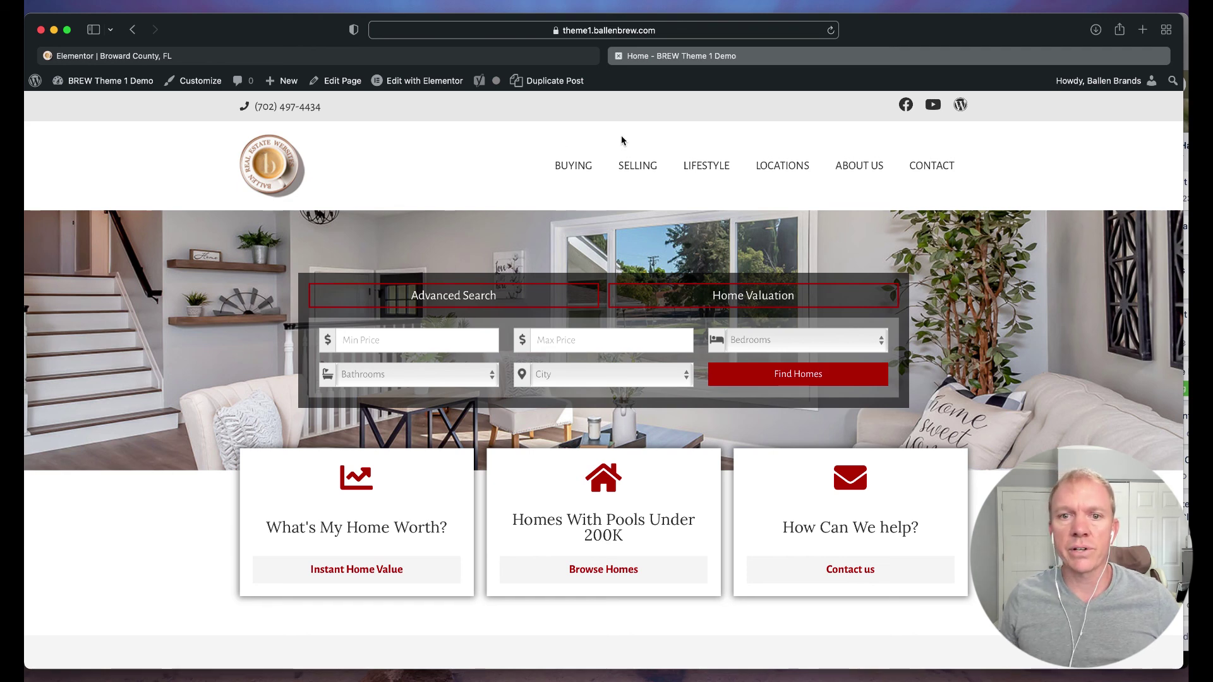
scroll(622, 135, down, 1)
scroll(621, 136, up, 1)
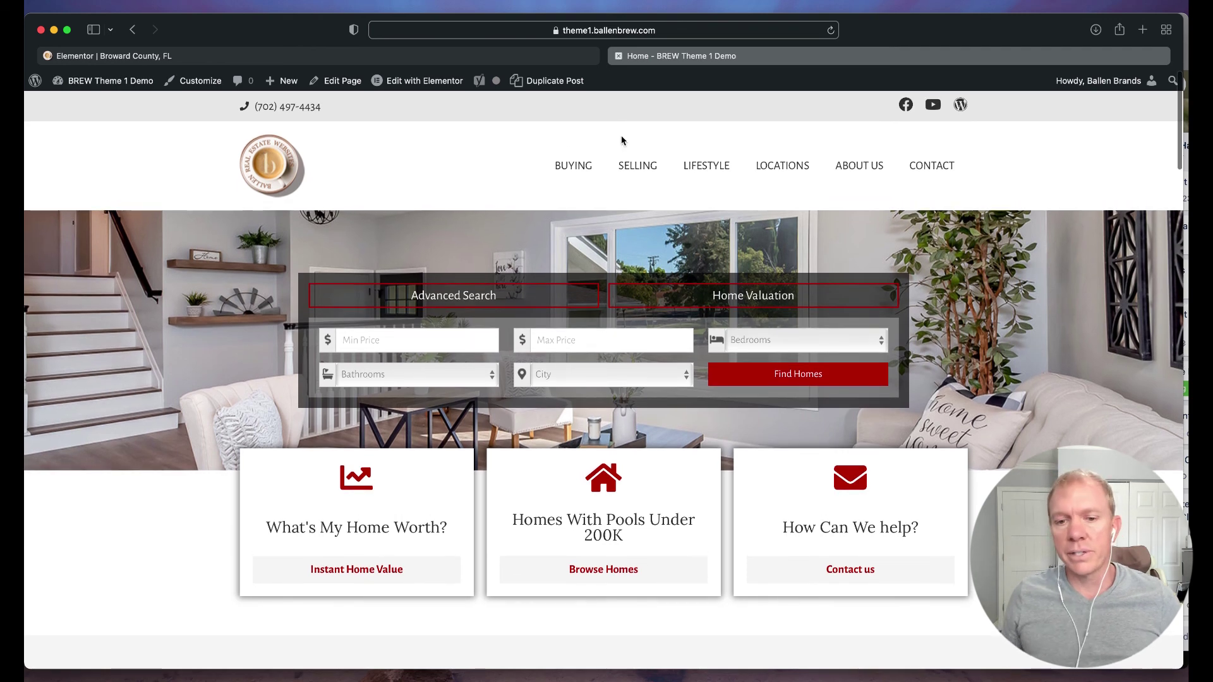